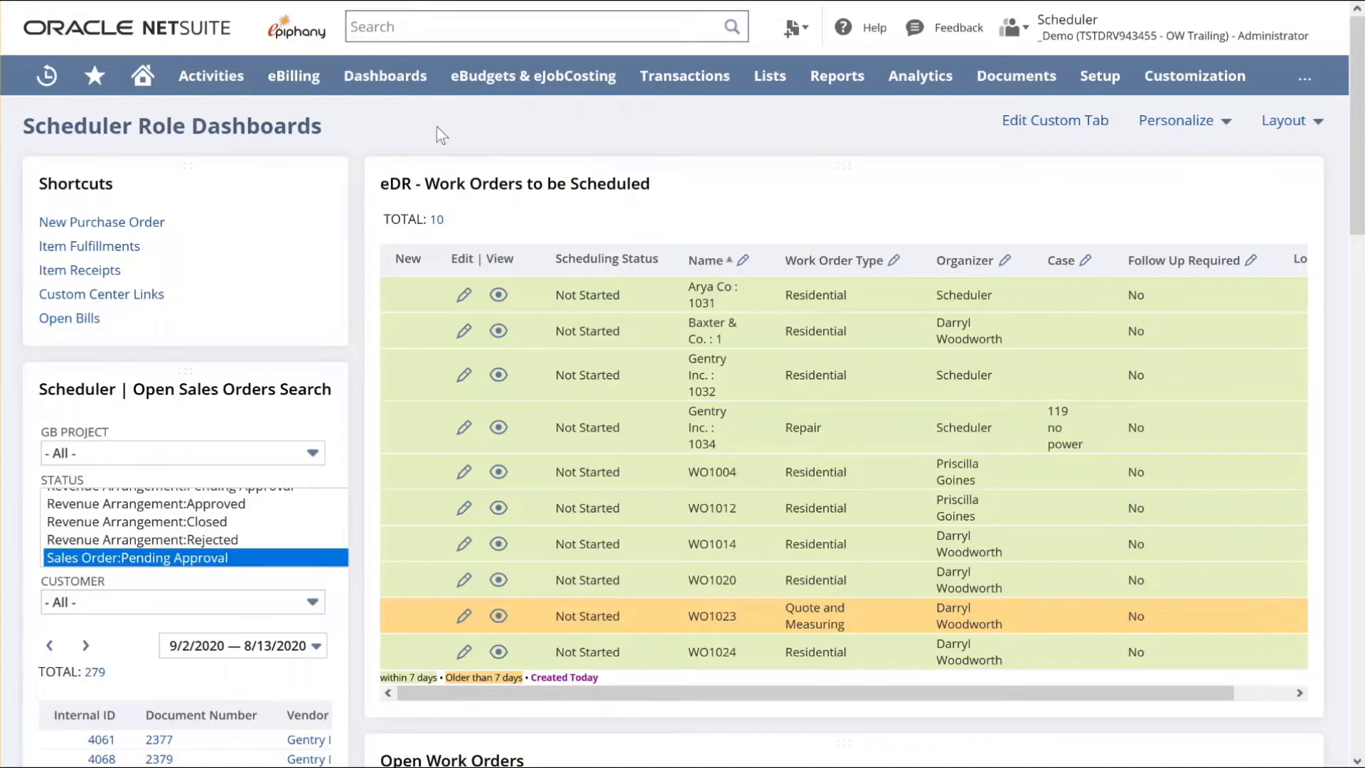
- Look through the dashboard's work order lists and open the Gentry Inc. : 1034 repair work order for viewing
{"action": "scroll", "coordinate": [436, 127], "scroll_direction": "down", "scroll_amount": 7}
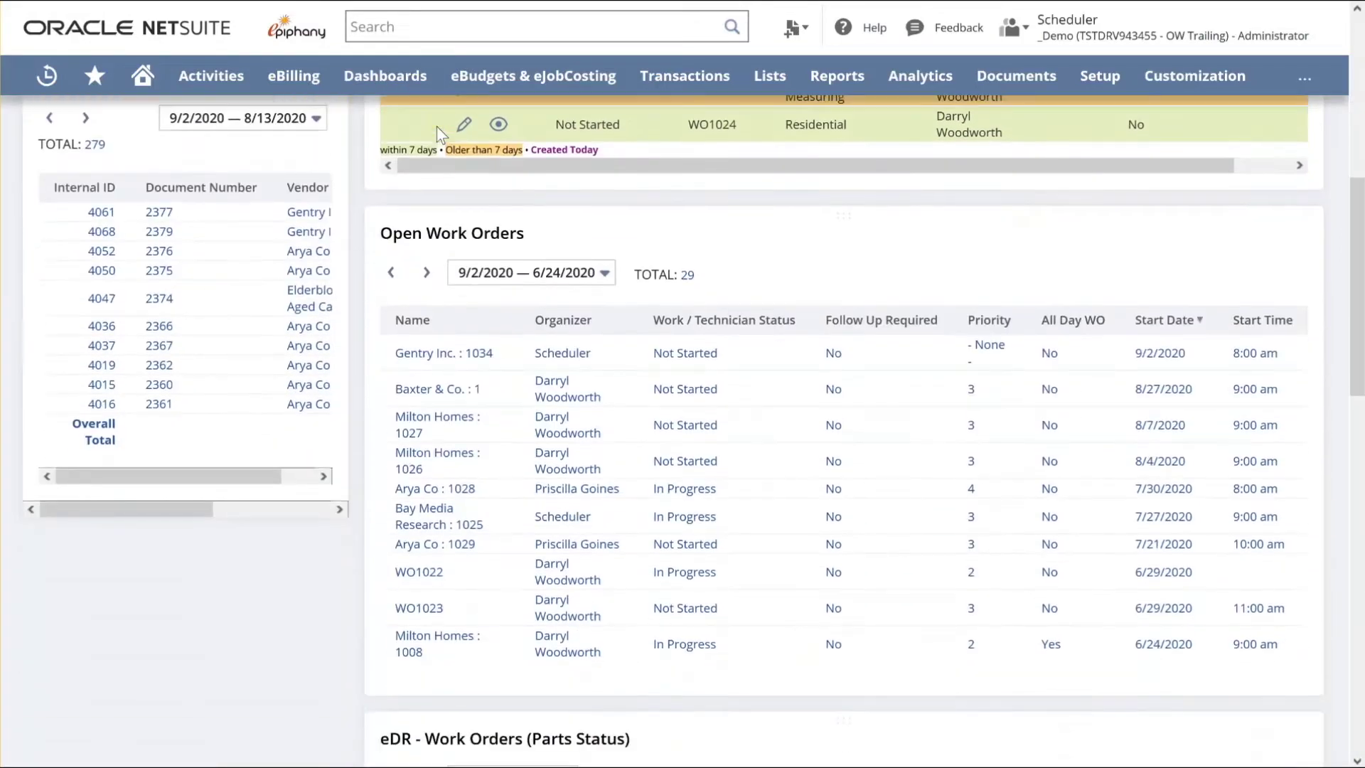
{"action": "scroll", "coordinate": [436, 126], "scroll_direction": "down", "scroll_amount": 7}
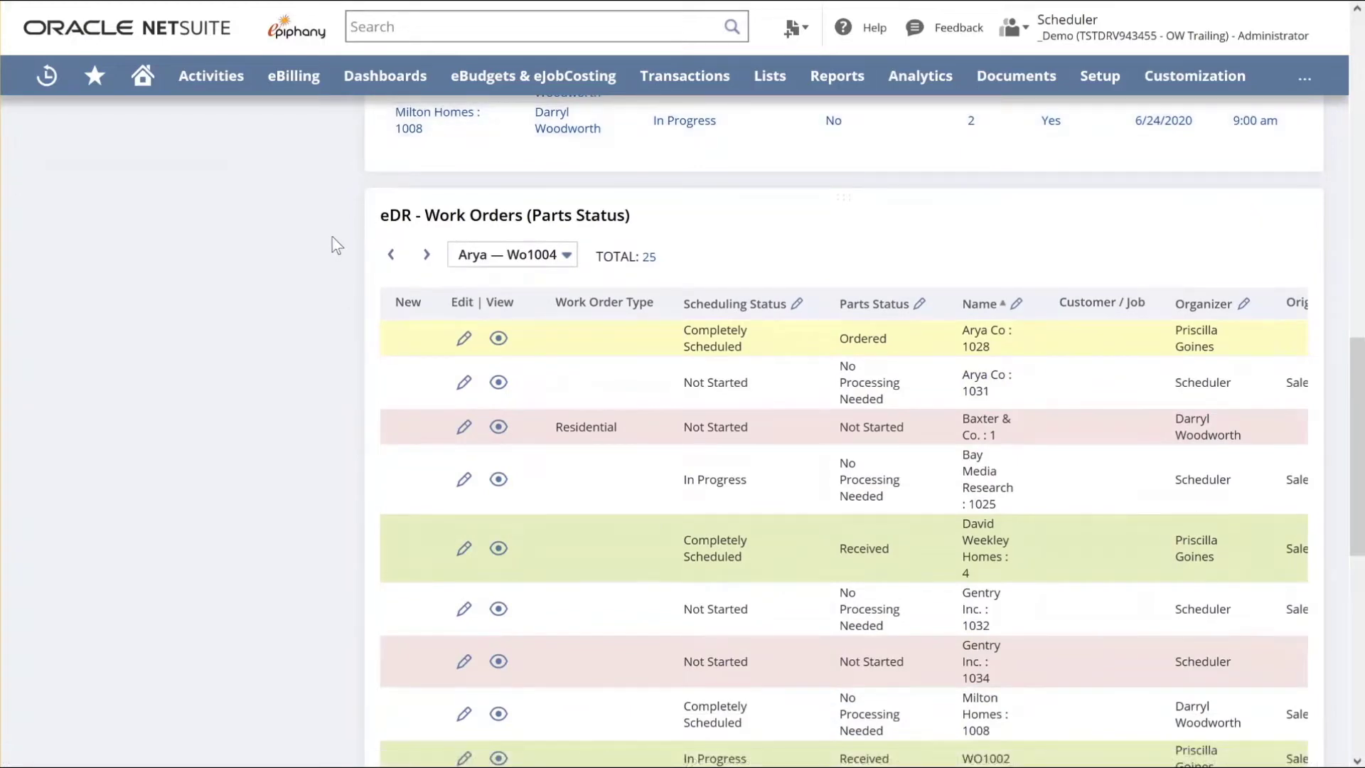
{"action": "scroll", "coordinate": [337, 245], "scroll_direction": "down", "scroll_amount": 6}
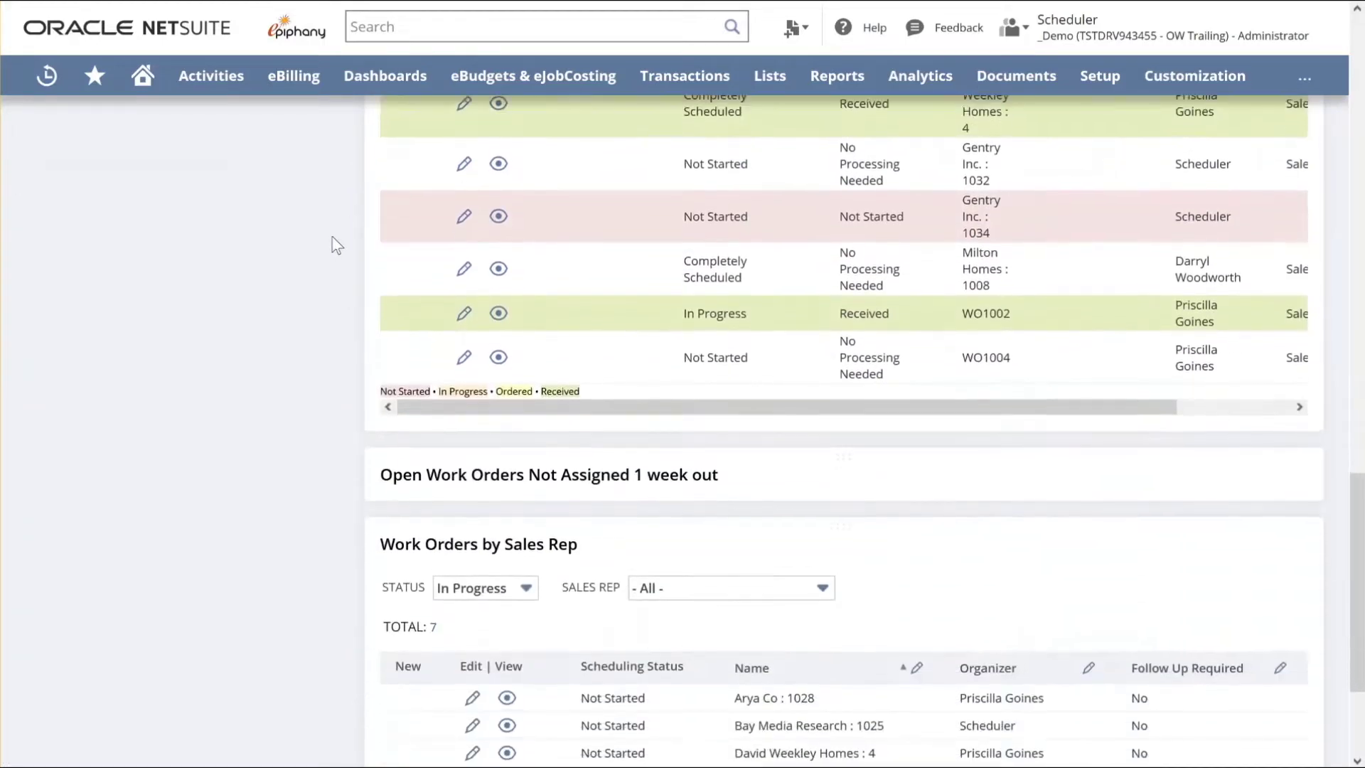
{"action": "scroll", "coordinate": [337, 245], "scroll_direction": "down", "scroll_amount": 3}
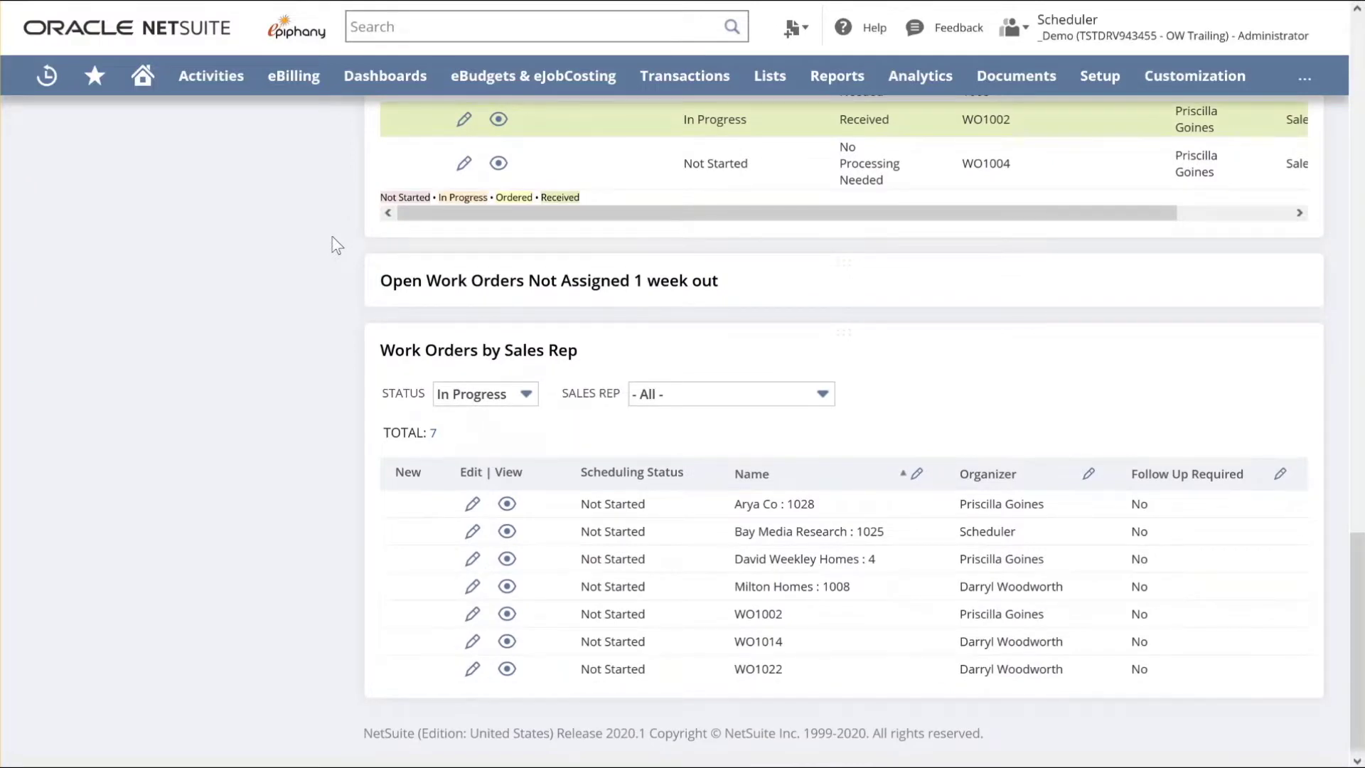
{"action": "scroll", "coordinate": [337, 246], "scroll_direction": "up", "scroll_amount": 20}
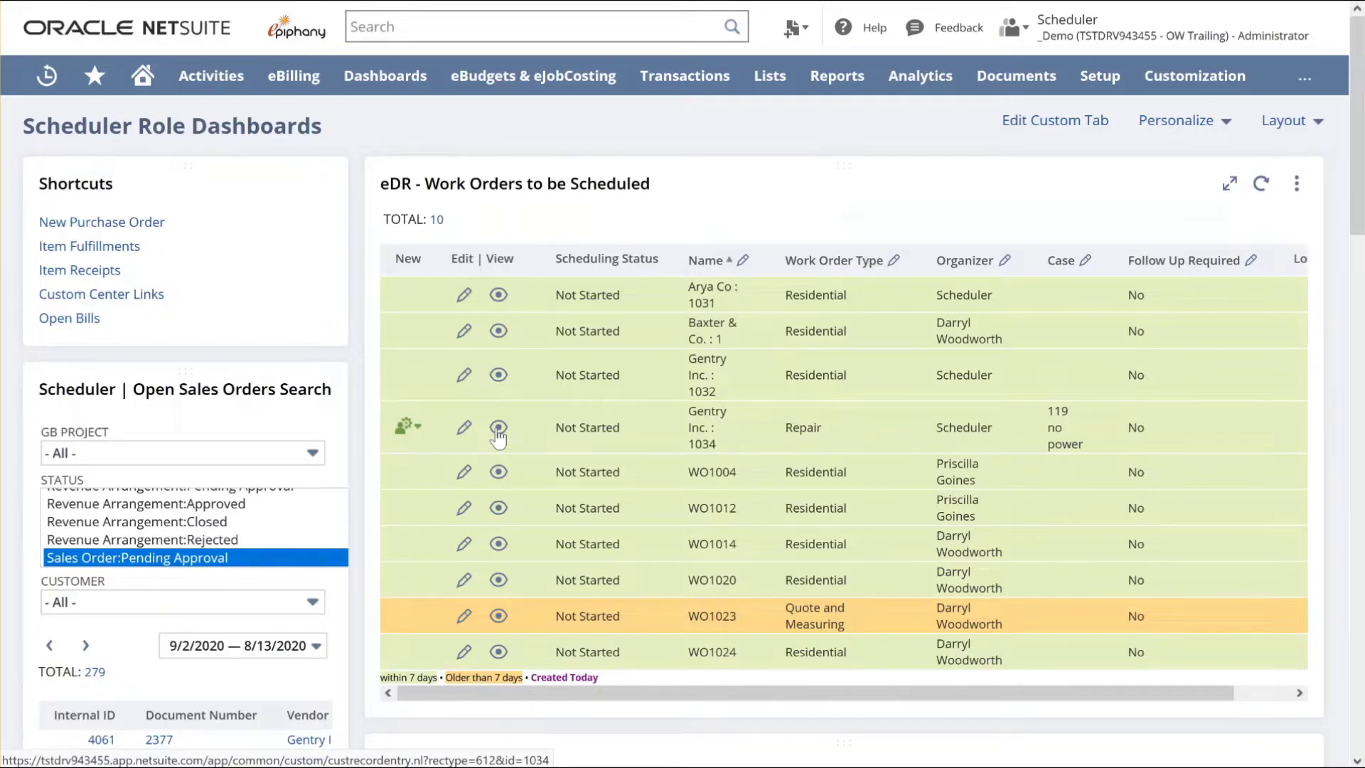
{"action": "left_click", "coordinate": [498, 430]}
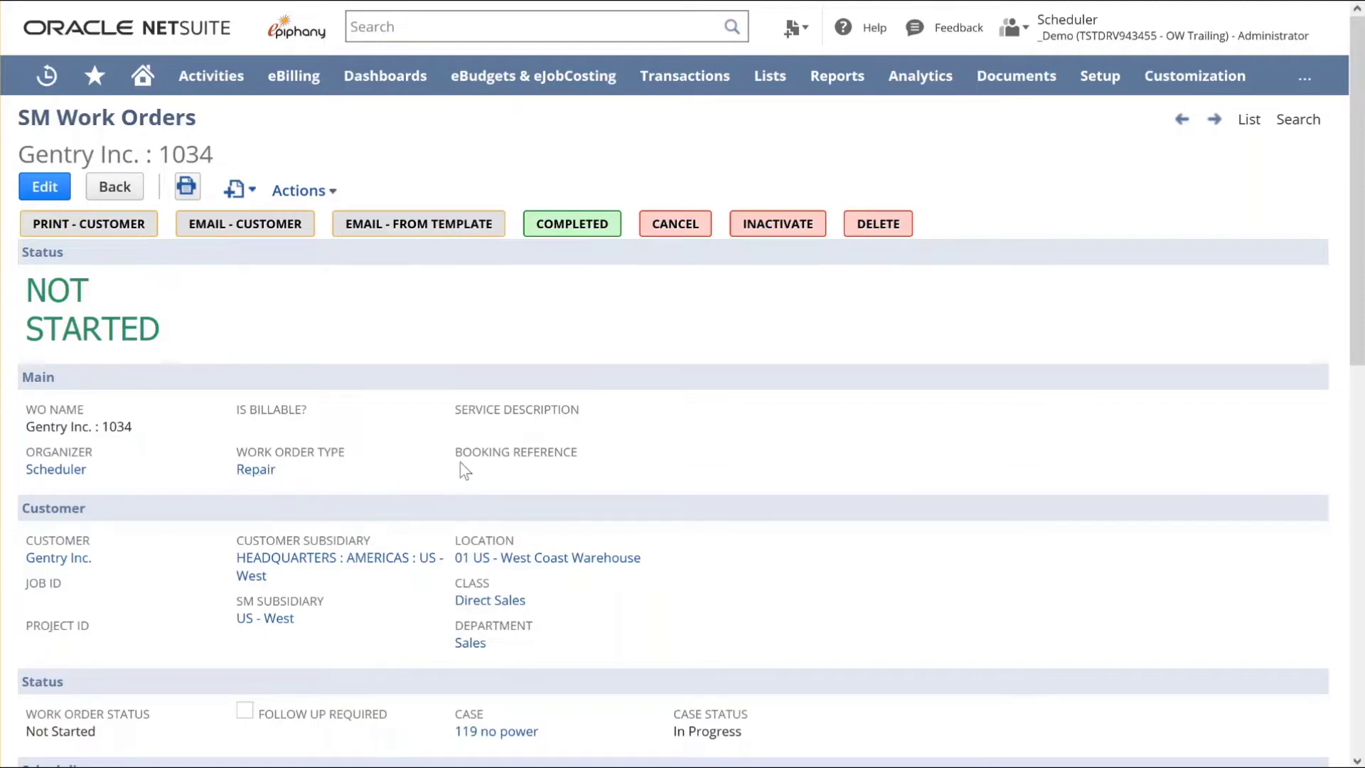
- Examine the work order's main, customer, status, scheduling and details sections
{"action": "scroll", "coordinate": [464, 471], "scroll_direction": "down", "scroll_amount": 3}
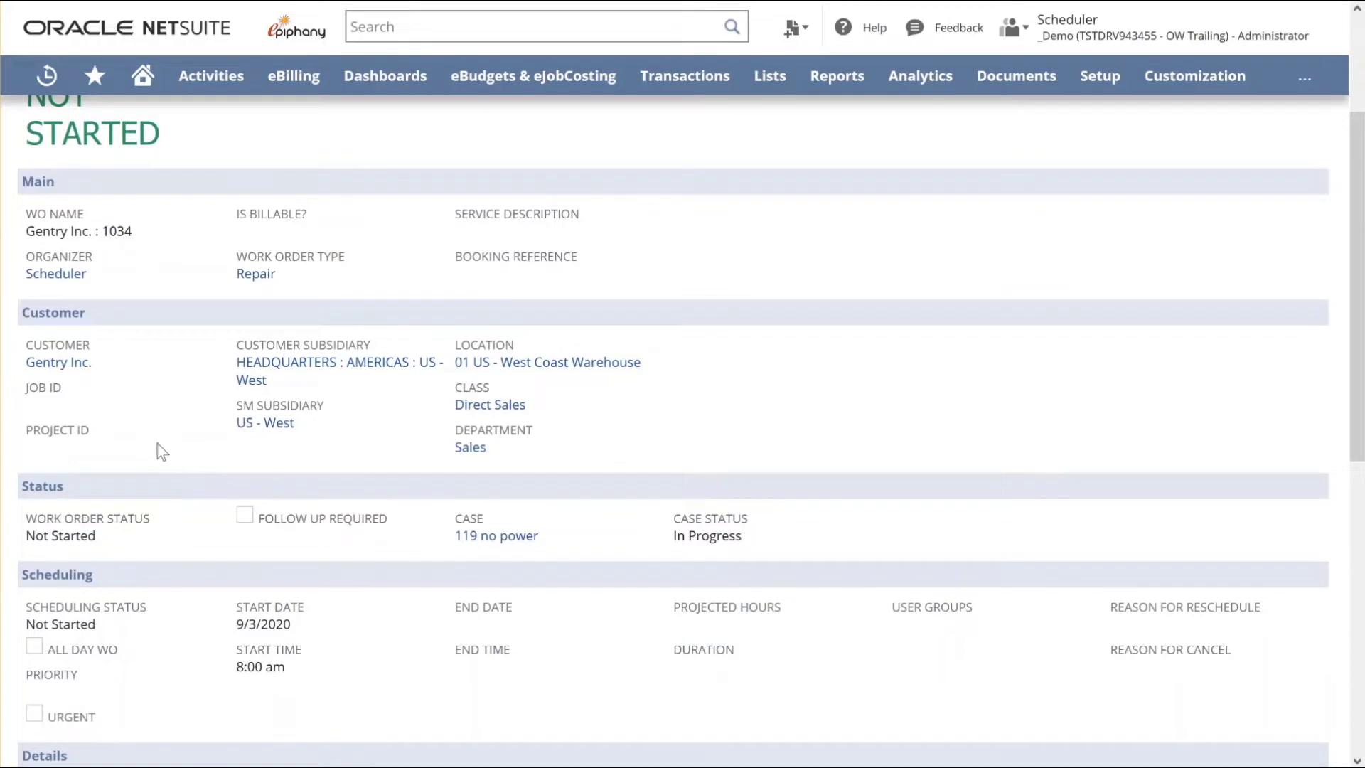
{"action": "scroll", "coordinate": [153, 448], "scroll_direction": "down", "scroll_amount": 1}
{"action": "scroll", "coordinate": [150, 441], "scroll_direction": "down", "scroll_amount": 2}
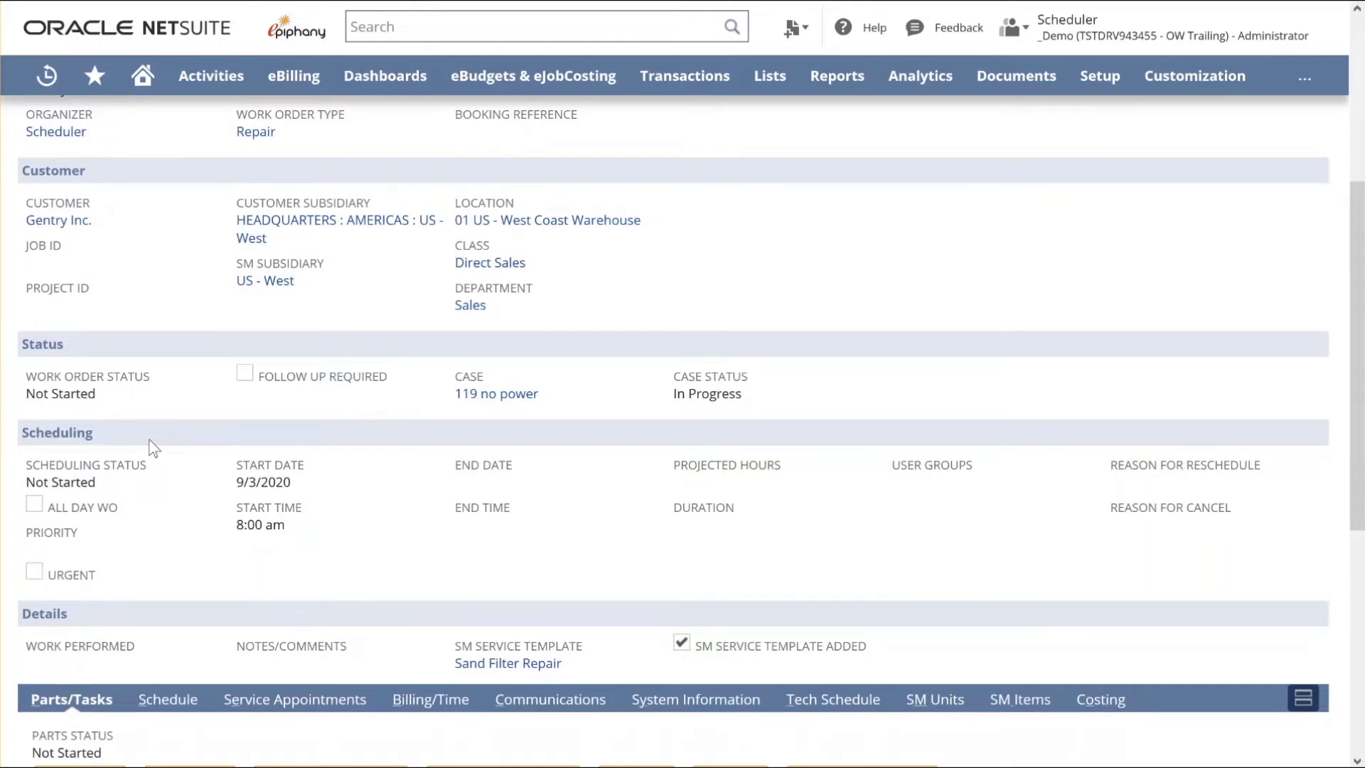
{"action": "double_click", "coordinate": [148, 438]}
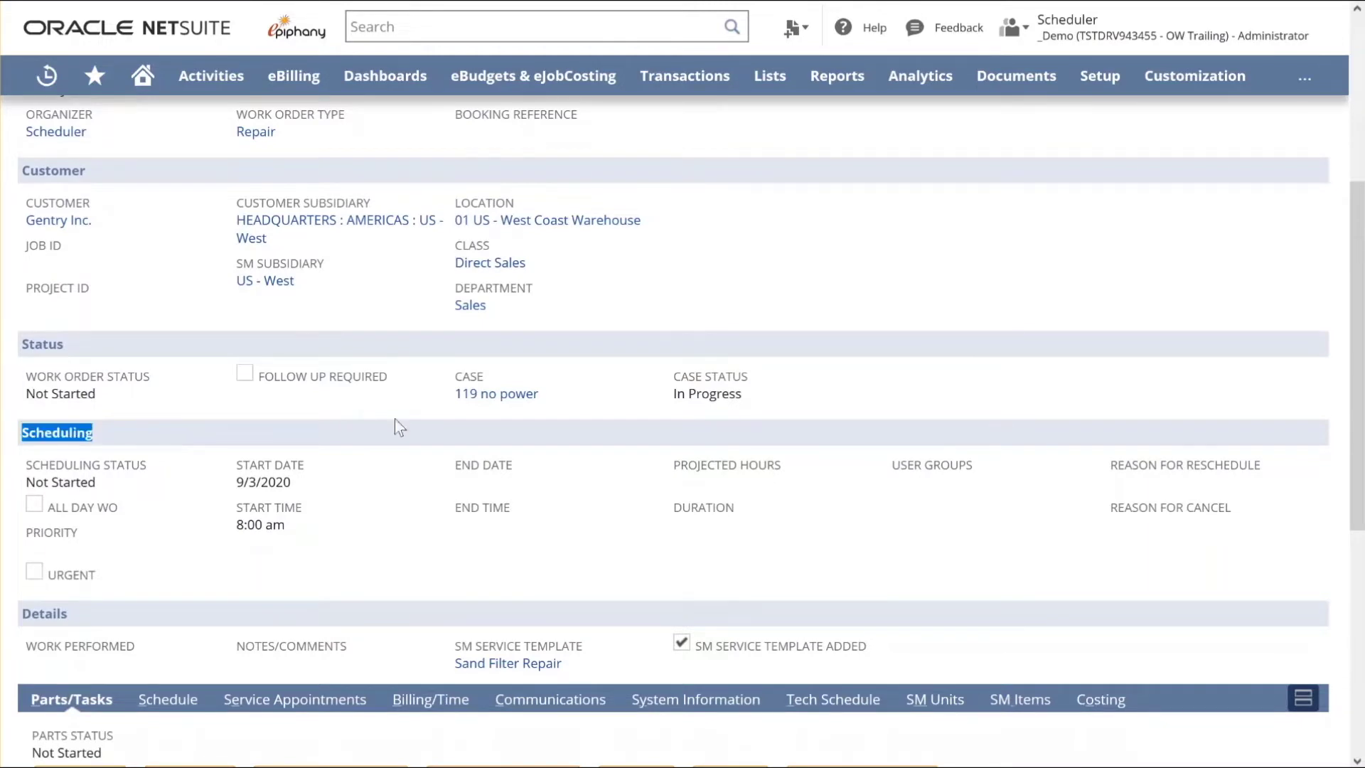
{"action": "left_click", "coordinate": [653, 387]}
{"action": "scroll", "coordinate": [596, 491], "scroll_direction": "down", "scroll_amount": 1}
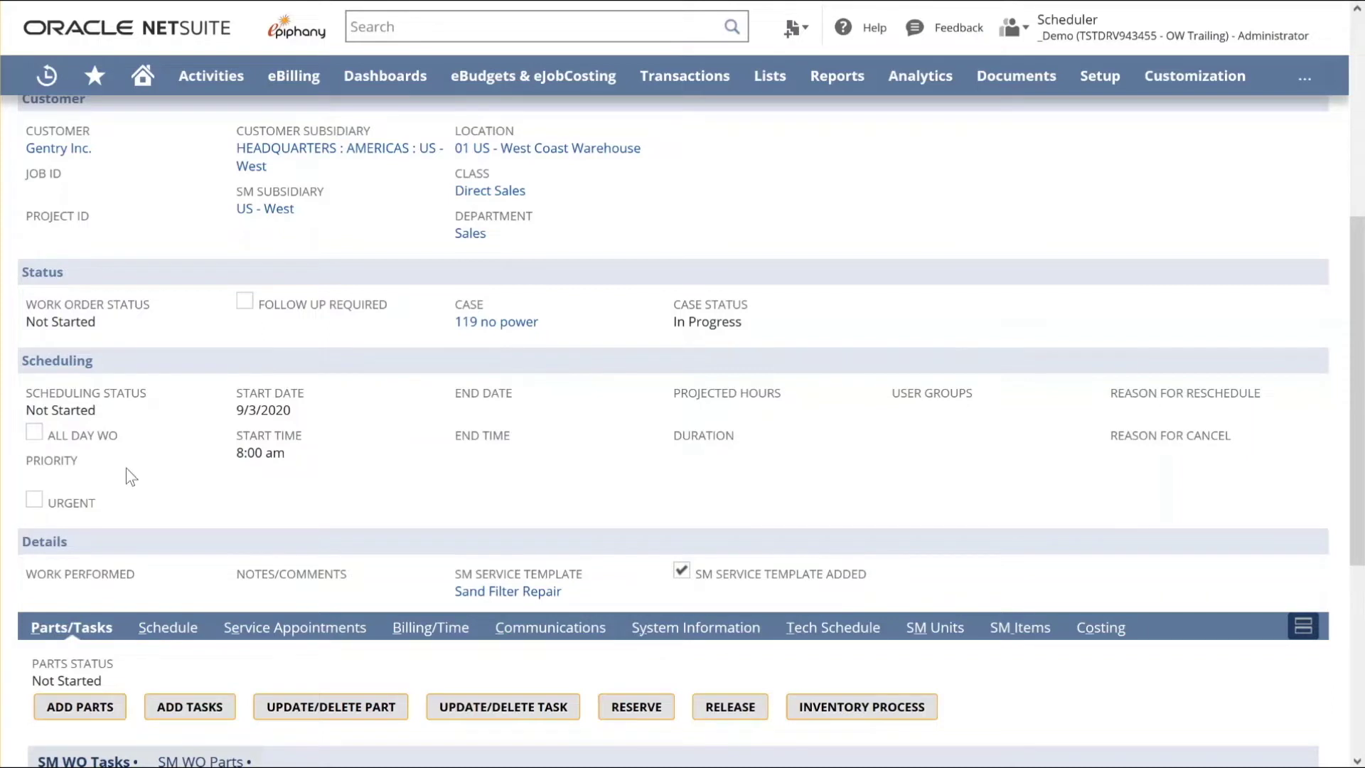
{"action": "scroll", "coordinate": [126, 468], "scroll_direction": "down", "scroll_amount": 1}
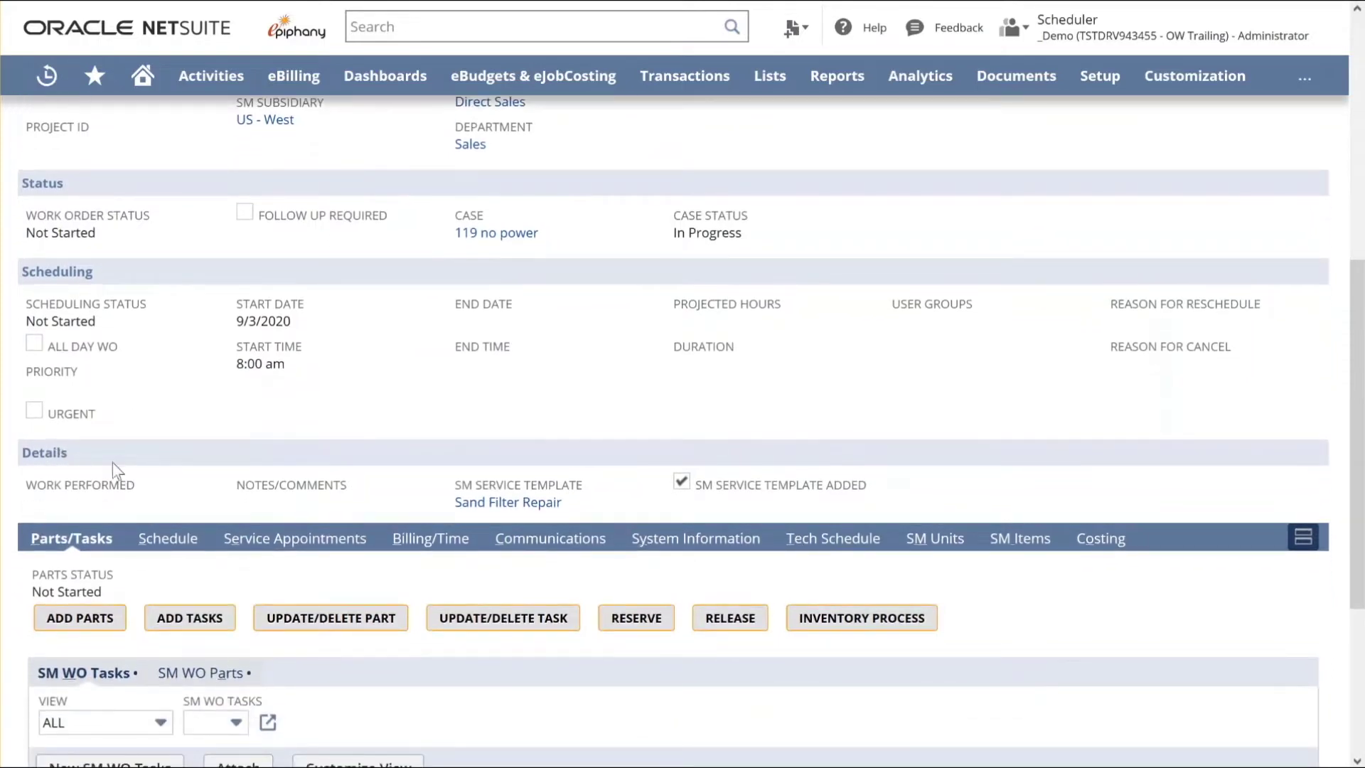
{"action": "scroll", "coordinate": [118, 455], "scroll_direction": "down", "scroll_amount": 1}
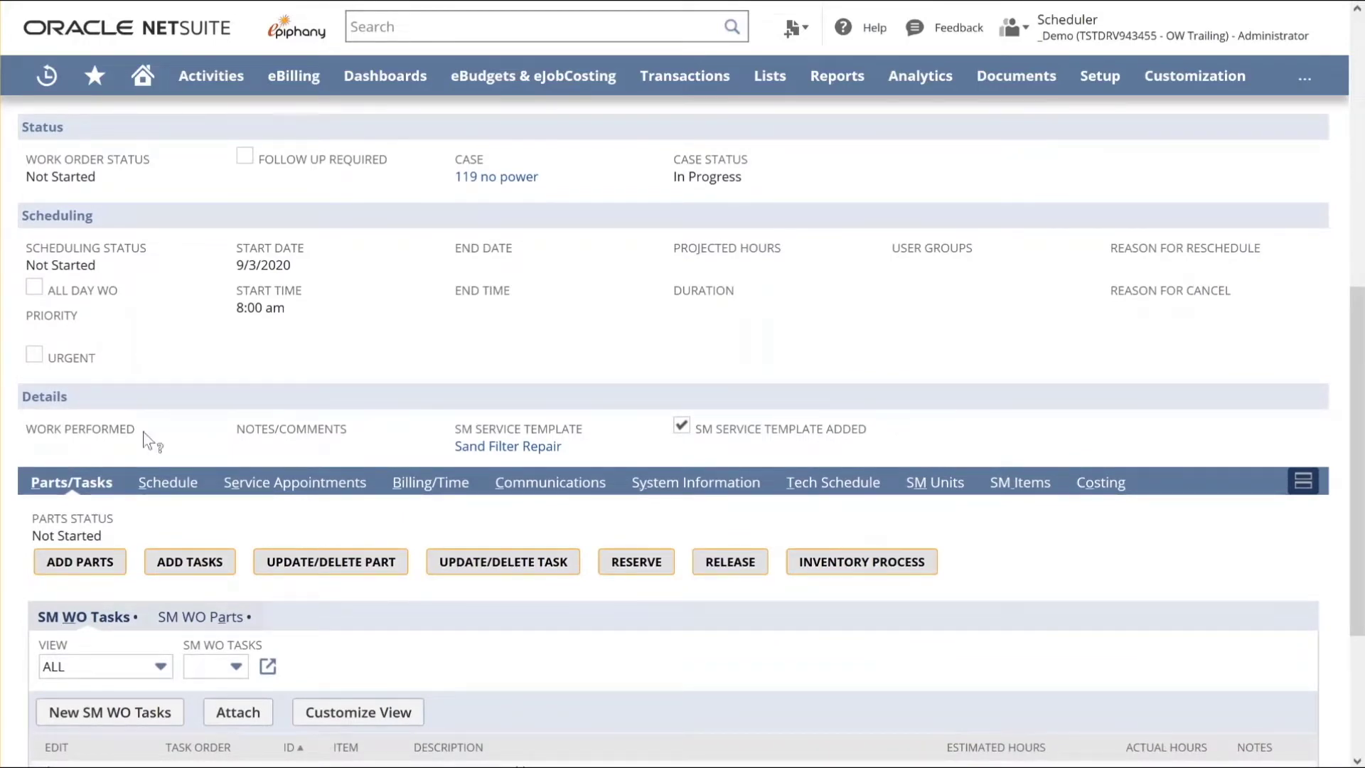
{"action": "scroll", "coordinate": [211, 413], "scroll_direction": "down", "scroll_amount": 1}
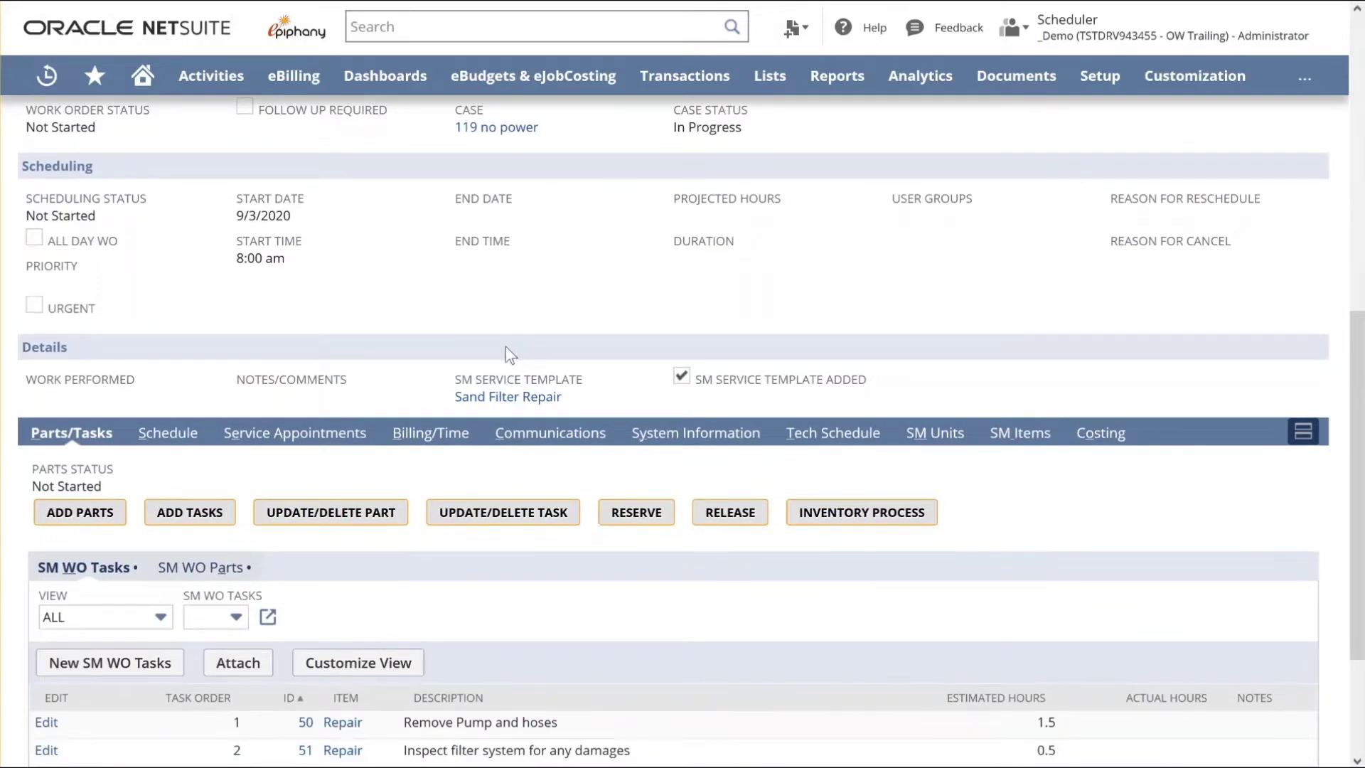
- Open the Sand Filter Repair service template in a new tab and compare its task list with the work order's tasks and parts
{"action": "right_click", "coordinate": [497, 402]}
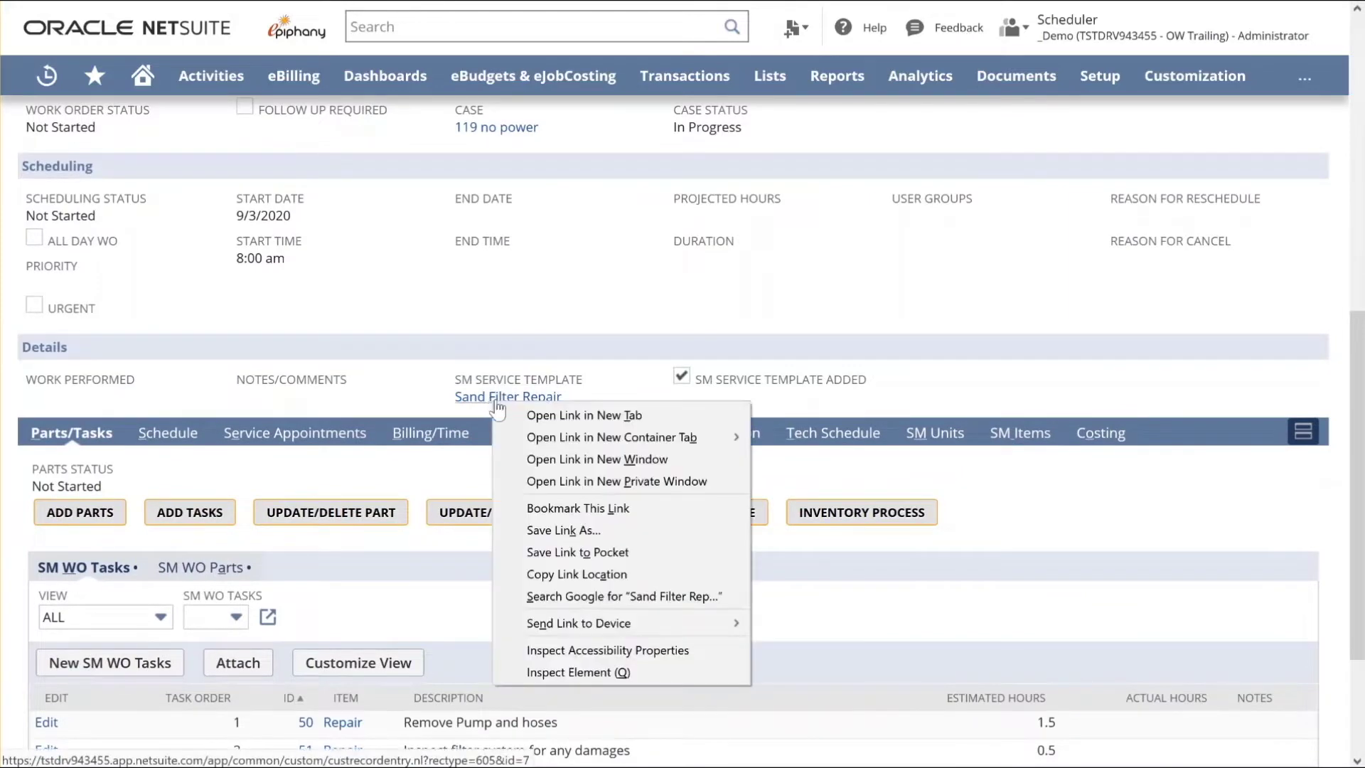
{"action": "left_click", "coordinate": [521, 414]}
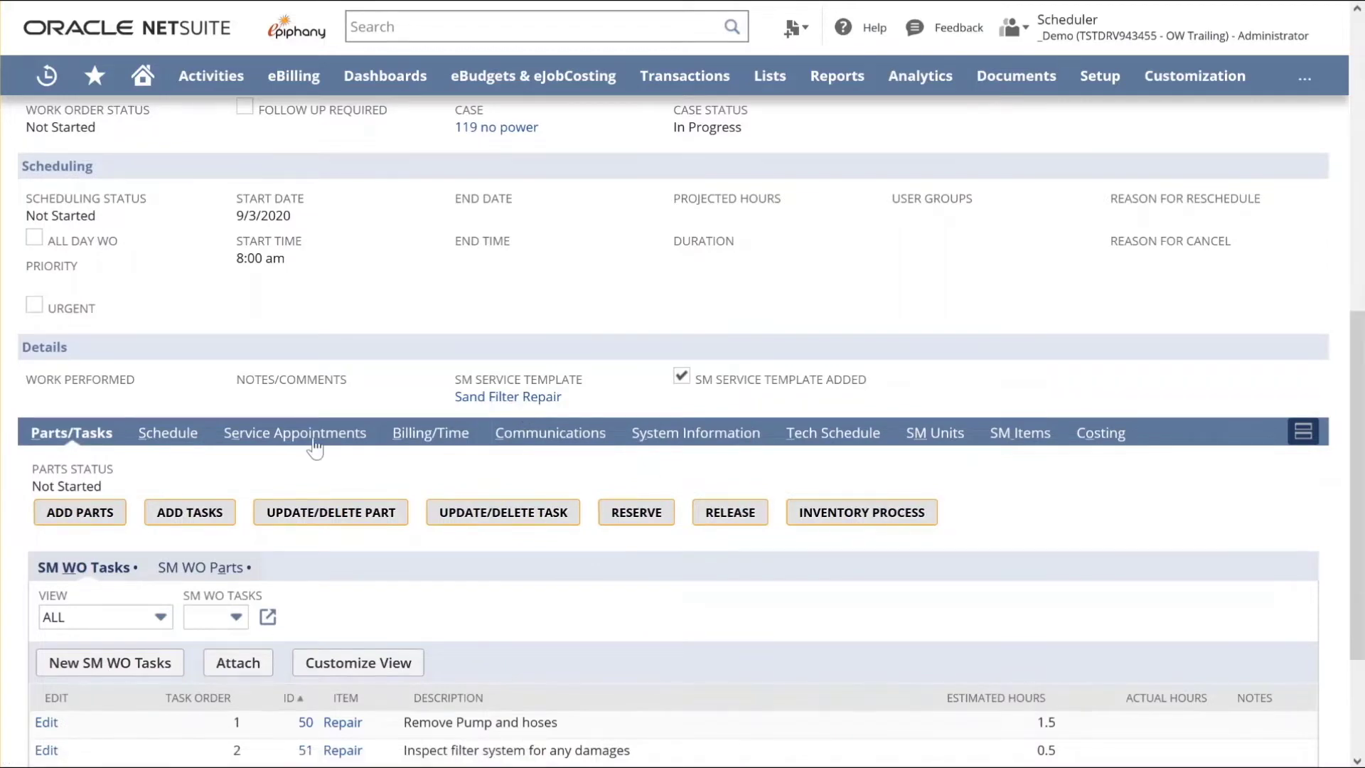
{"action": "scroll", "coordinate": [347, 357], "scroll_direction": "down", "scroll_amount": 1}
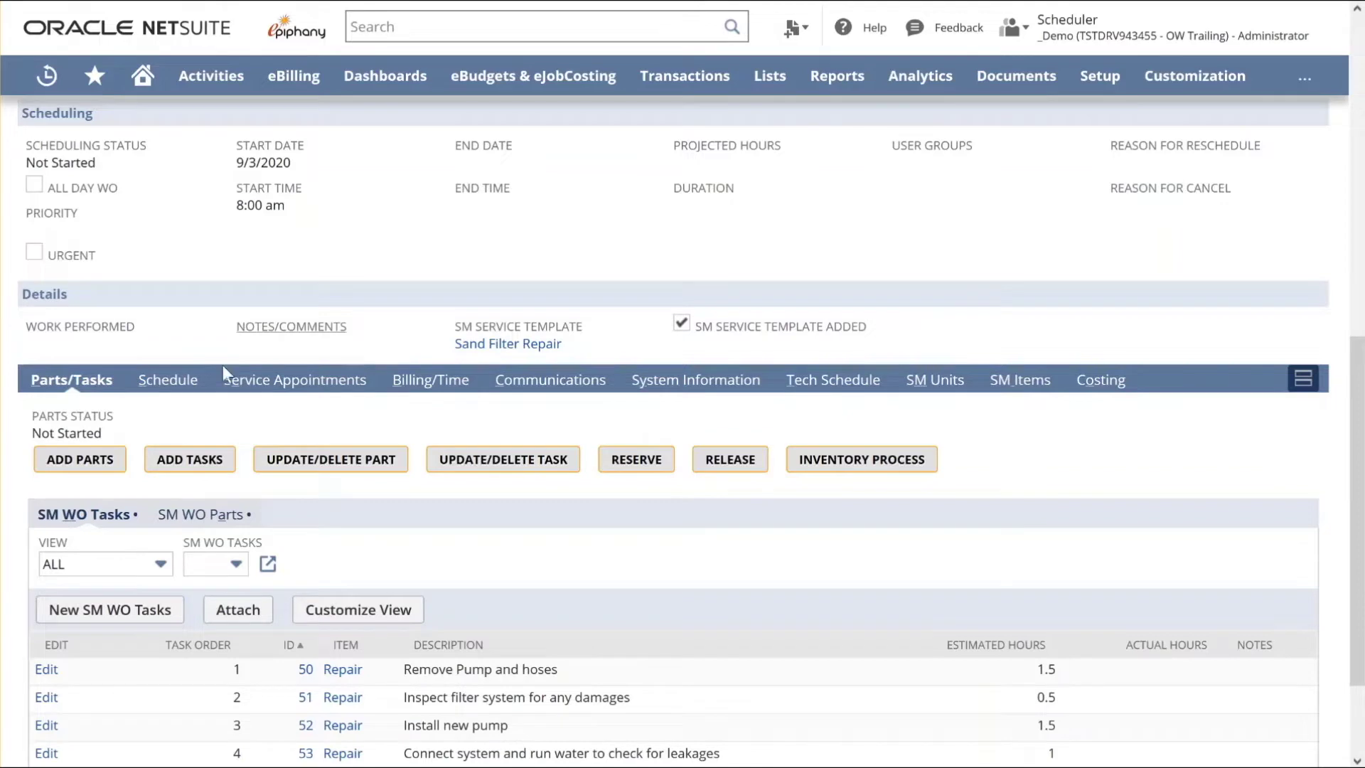
{"action": "scroll", "coordinate": [192, 395], "scroll_direction": "down", "scroll_amount": 2}
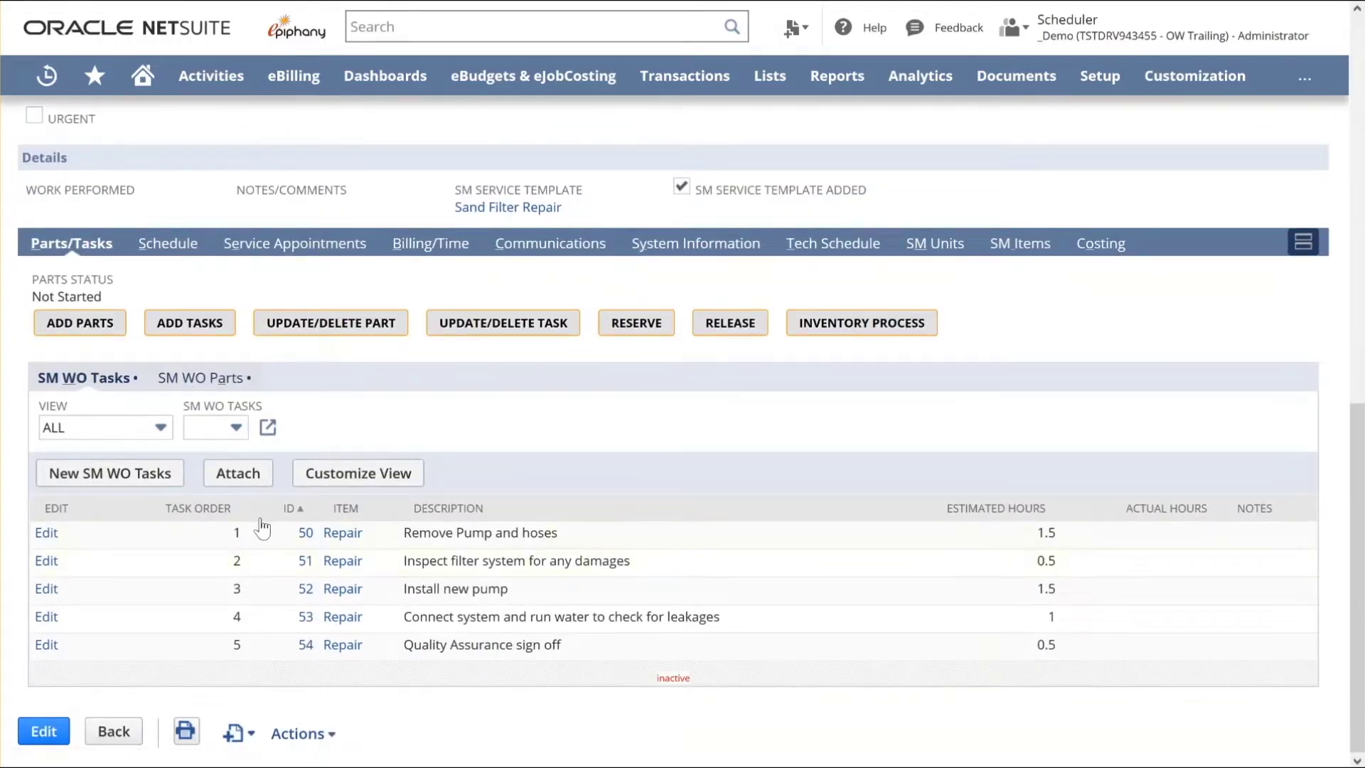
{"action": "left_click", "coordinate": [201, 379]}
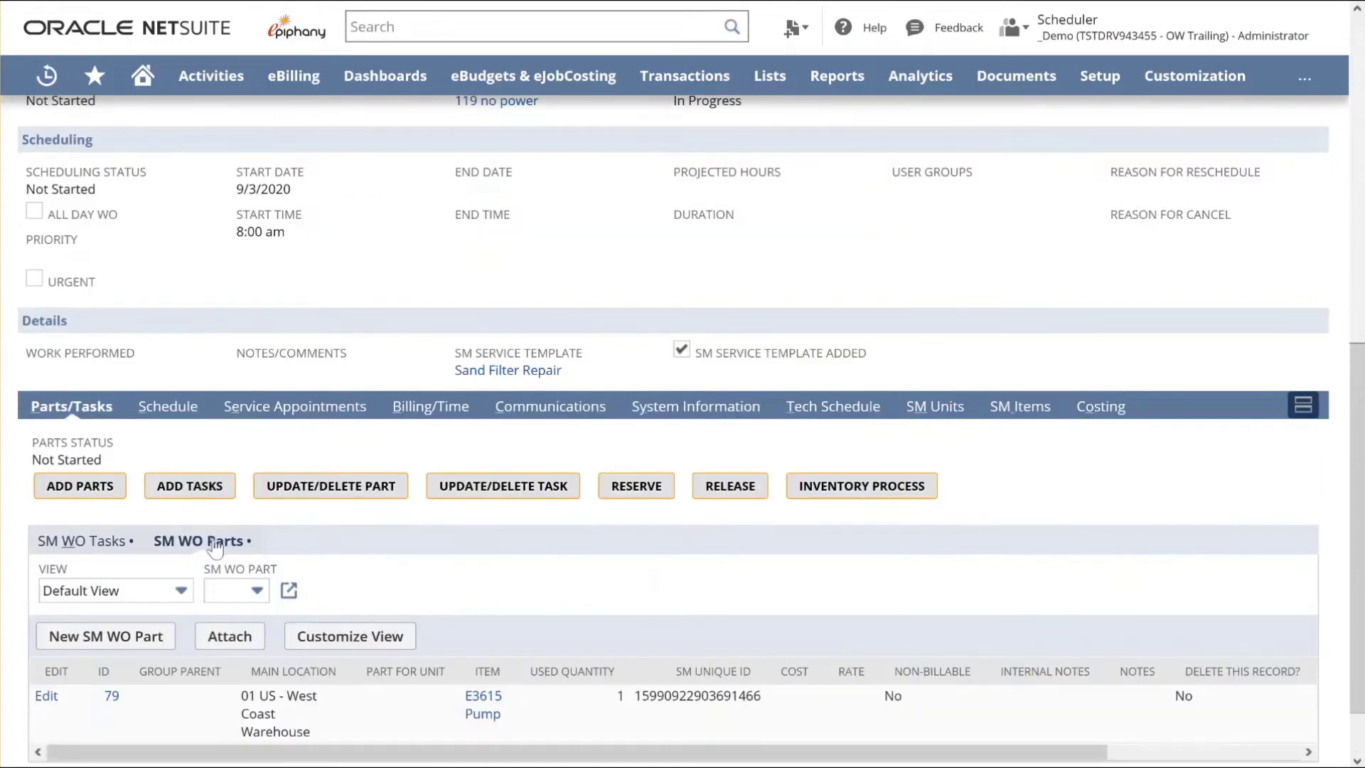
{"action": "scroll", "coordinate": [215, 638], "scroll_direction": "down", "scroll_amount": 1}
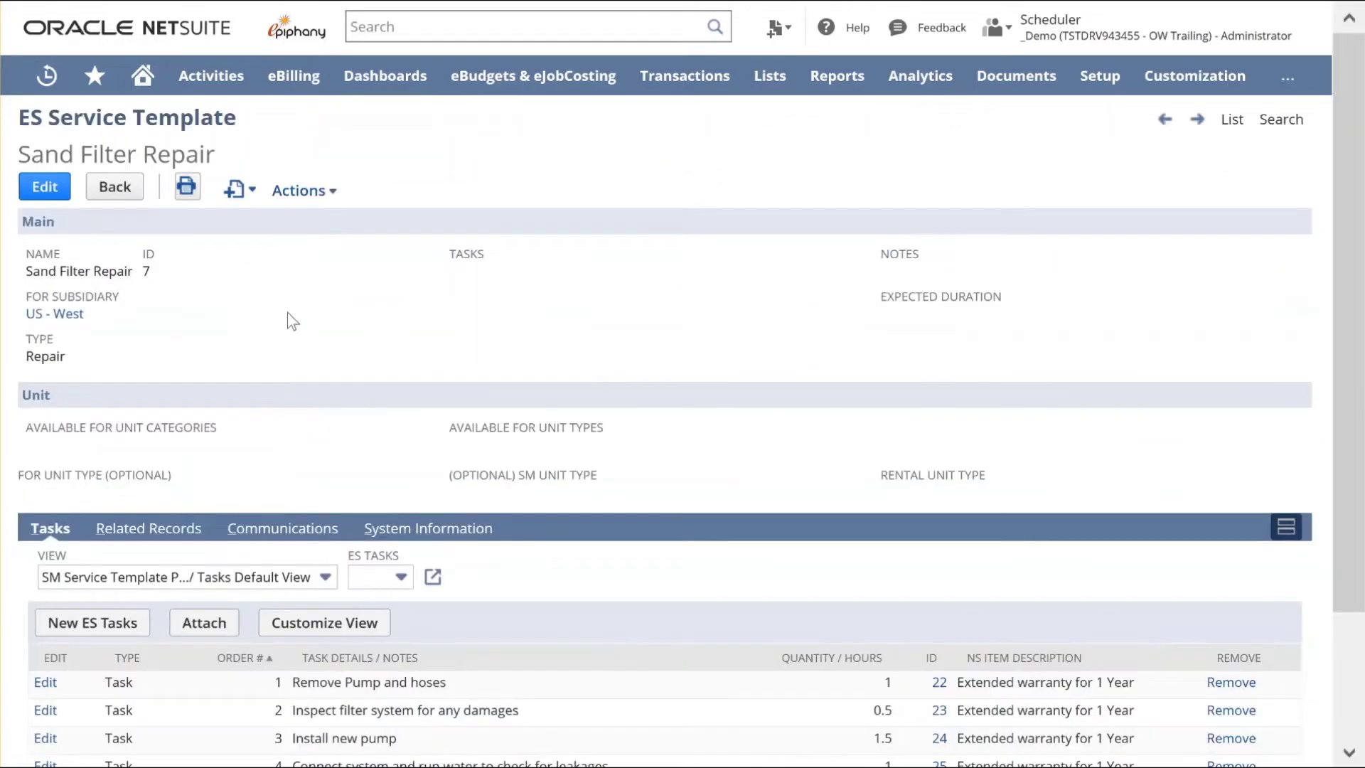
{"action": "scroll", "coordinate": [288, 313], "scroll_direction": "down", "scroll_amount": 2}
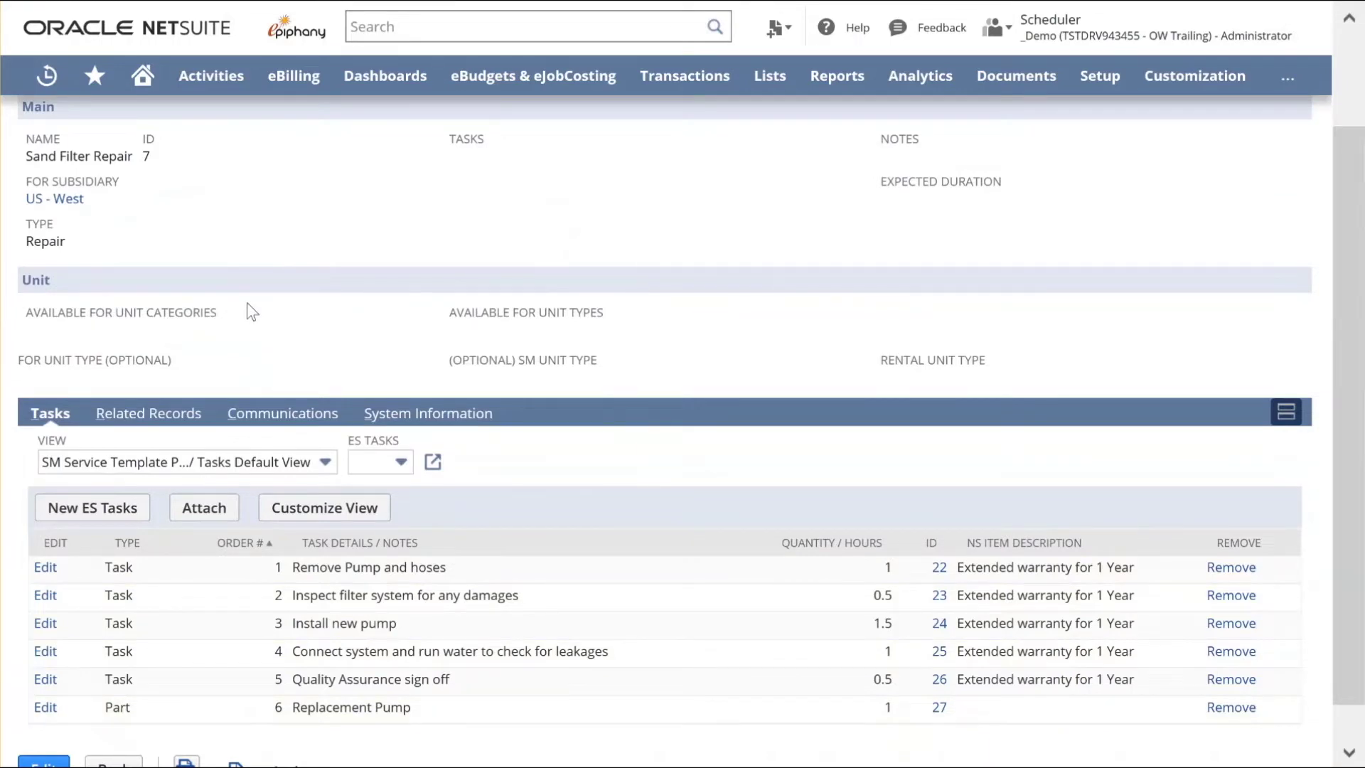
{"action": "scroll", "coordinate": [253, 313], "scroll_direction": "up", "scroll_amount": 2}
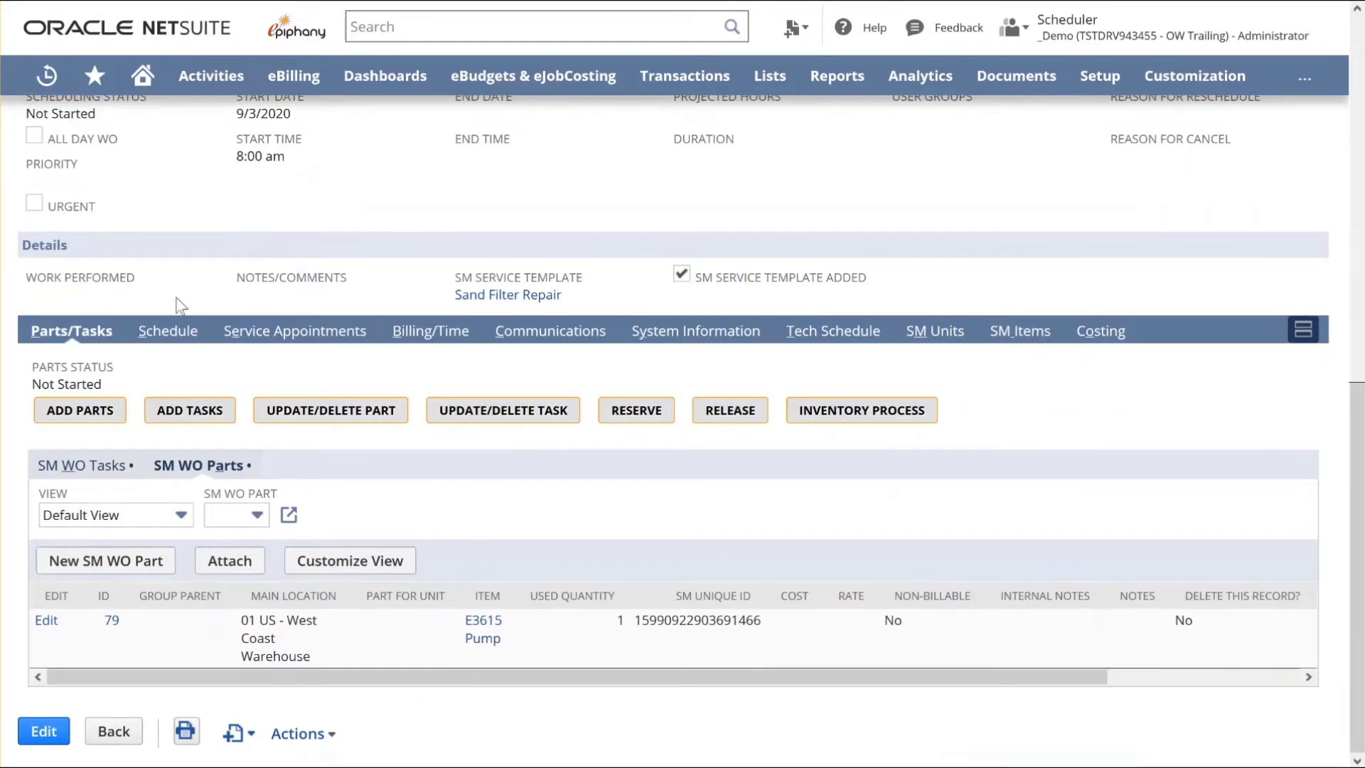
- Open the eCalendar from the work order's scheduling section and reposition its window on the screen
{"action": "left_click", "coordinate": [165, 340]}
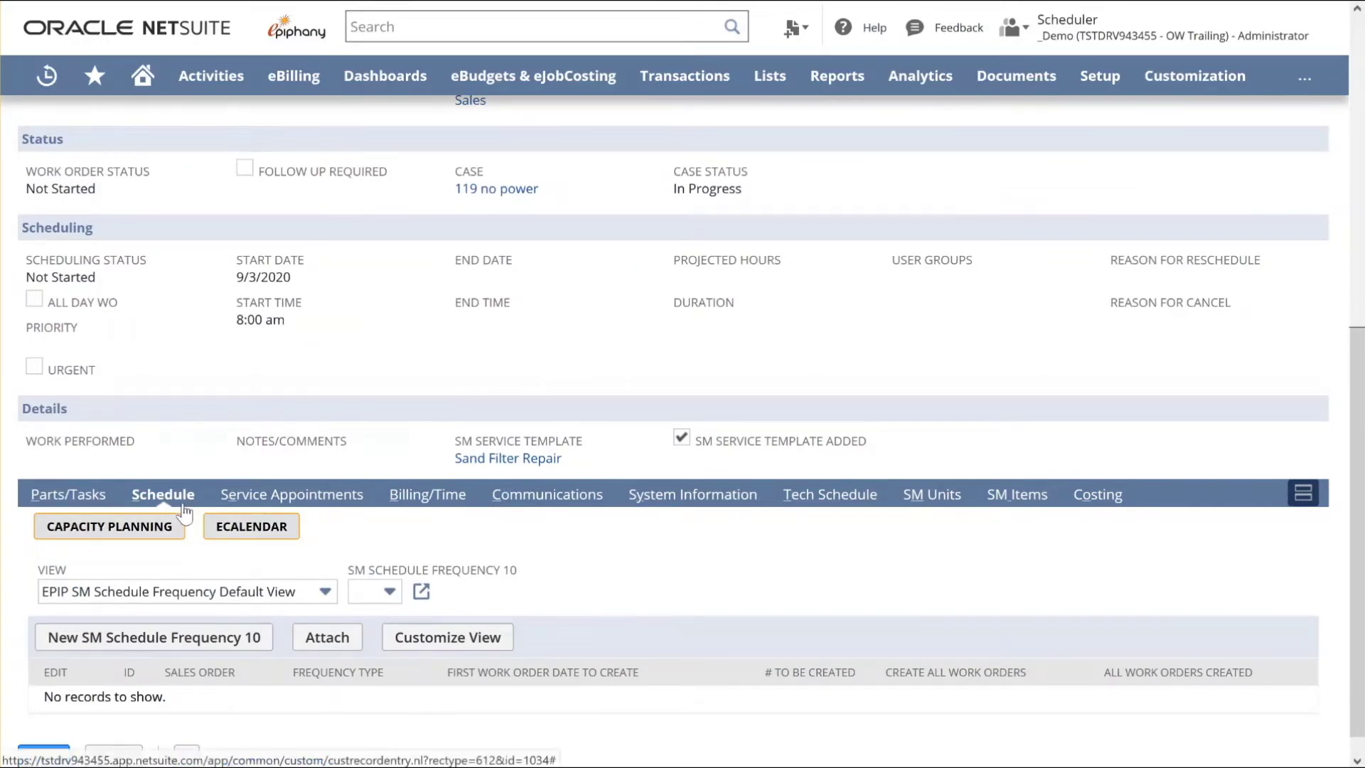
{"action": "left_click", "coordinate": [250, 530]}
{"action": "left_click_drag", "start_coordinate": [521, 0], "coordinate": [410, 14]}
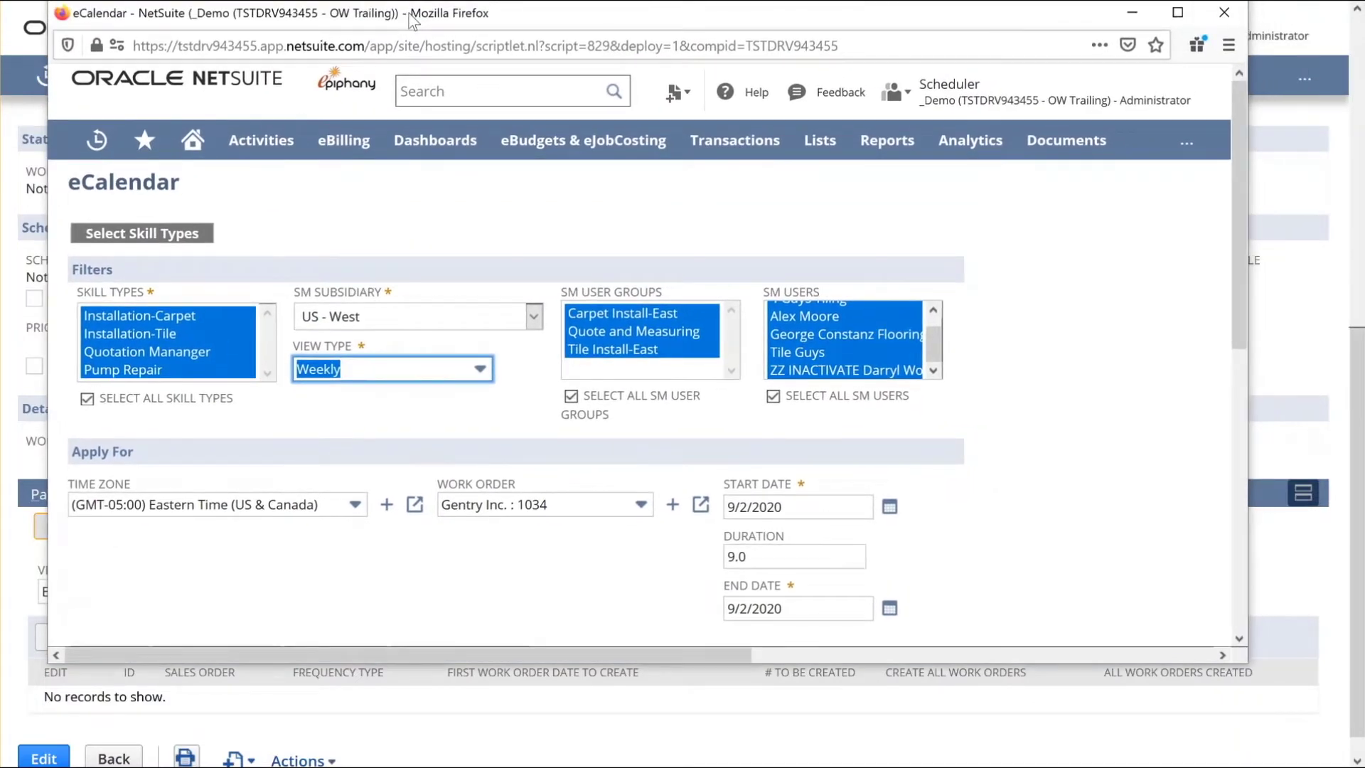
- Switch the eCalendar to the Daily view, enlarge its window and load the technician schedule
{"action": "left_click", "coordinate": [348, 363]}
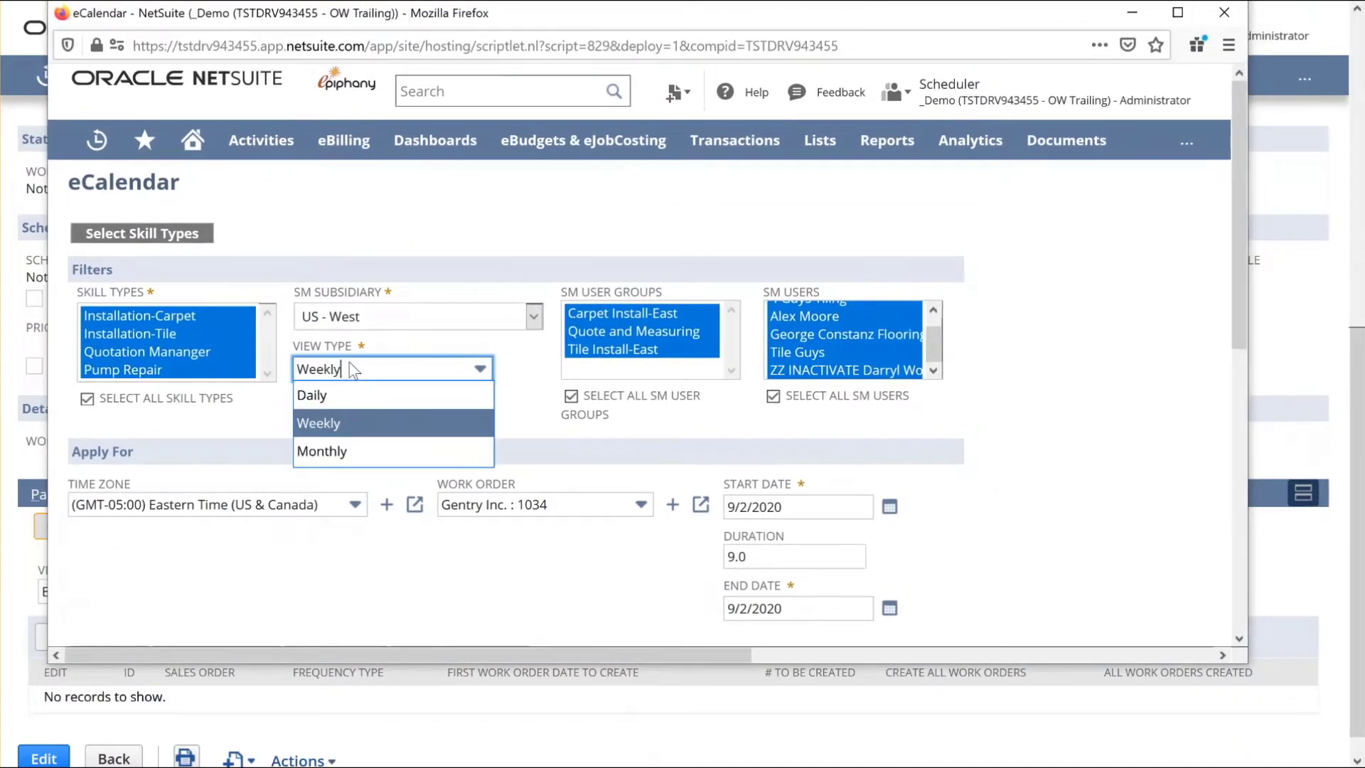
{"action": "left_click", "coordinate": [326, 398]}
{"action": "left_click", "coordinate": [343, 425]}
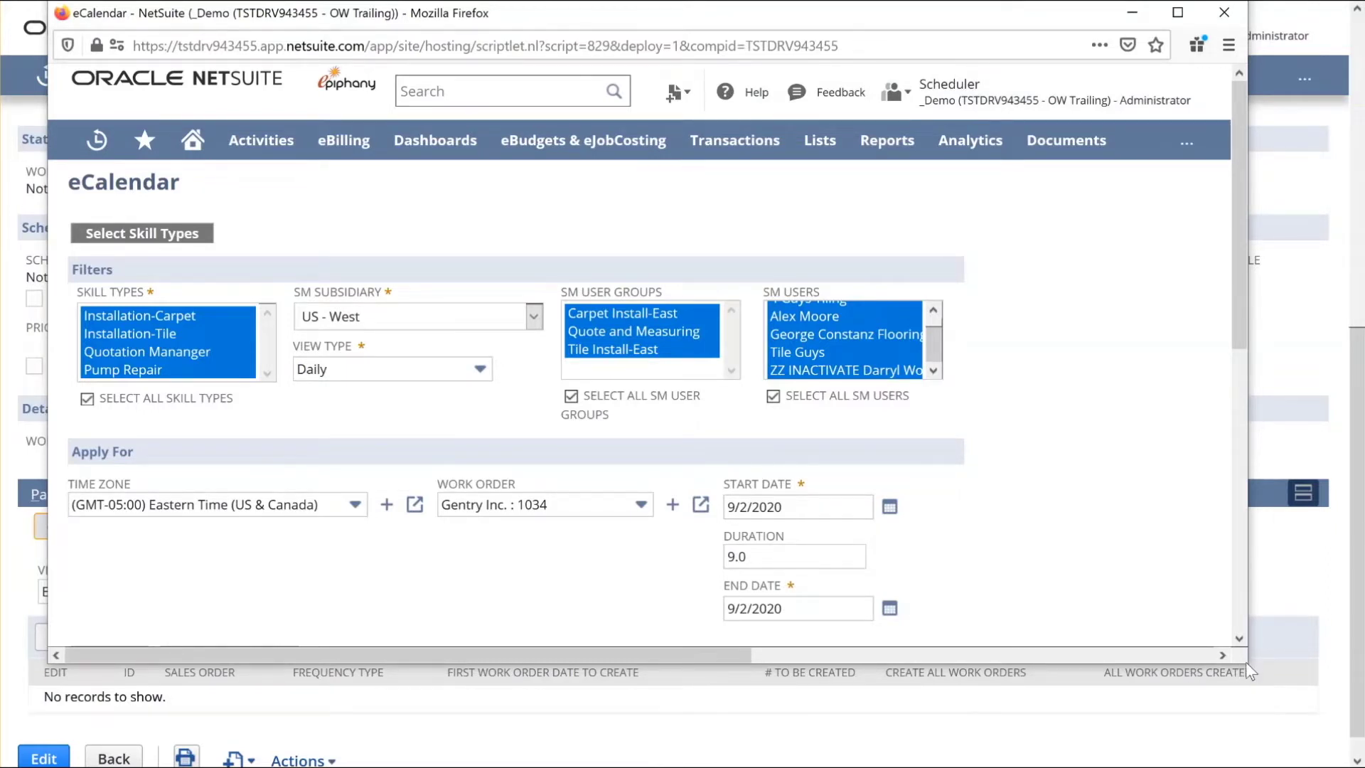
{"action": "left_click_drag", "start_coordinate": [1247, 662], "coordinate": [1358, 764]}
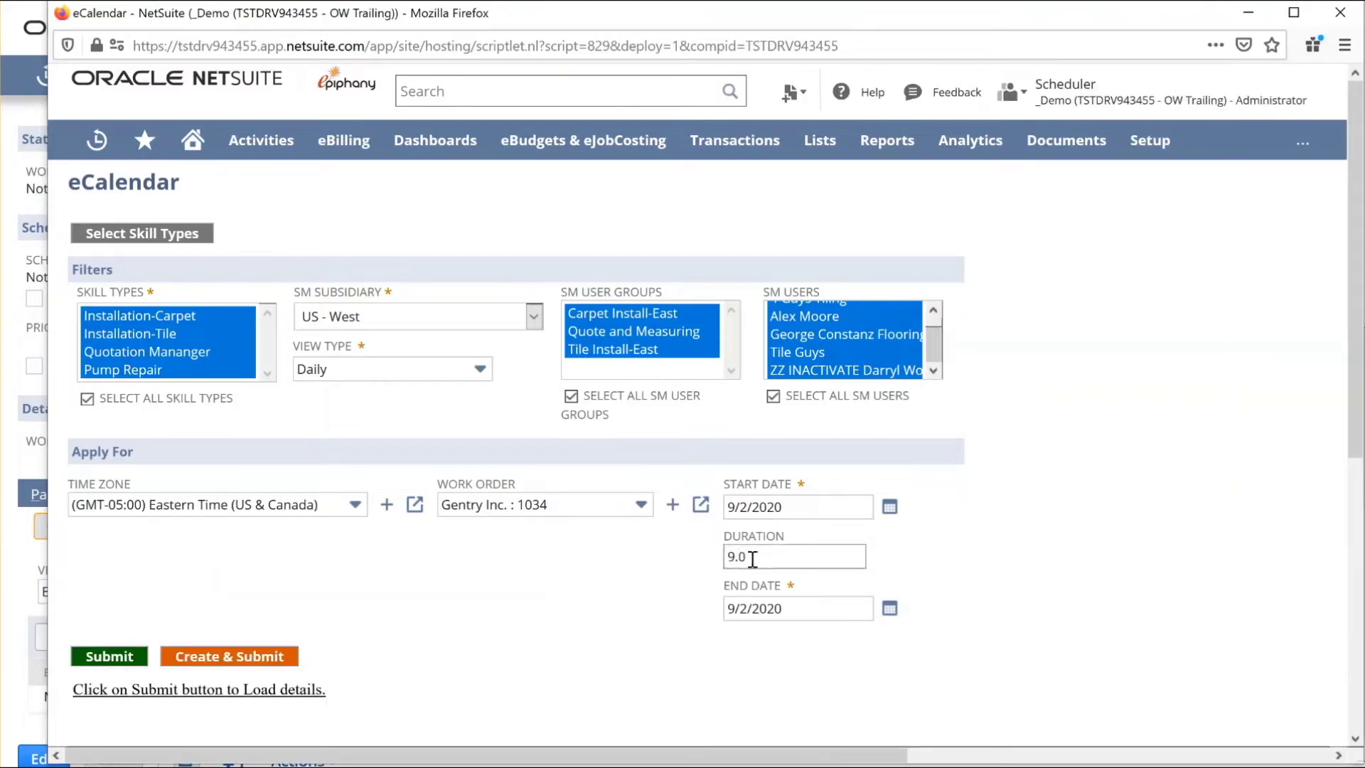
{"action": "left_click", "coordinate": [111, 658]}
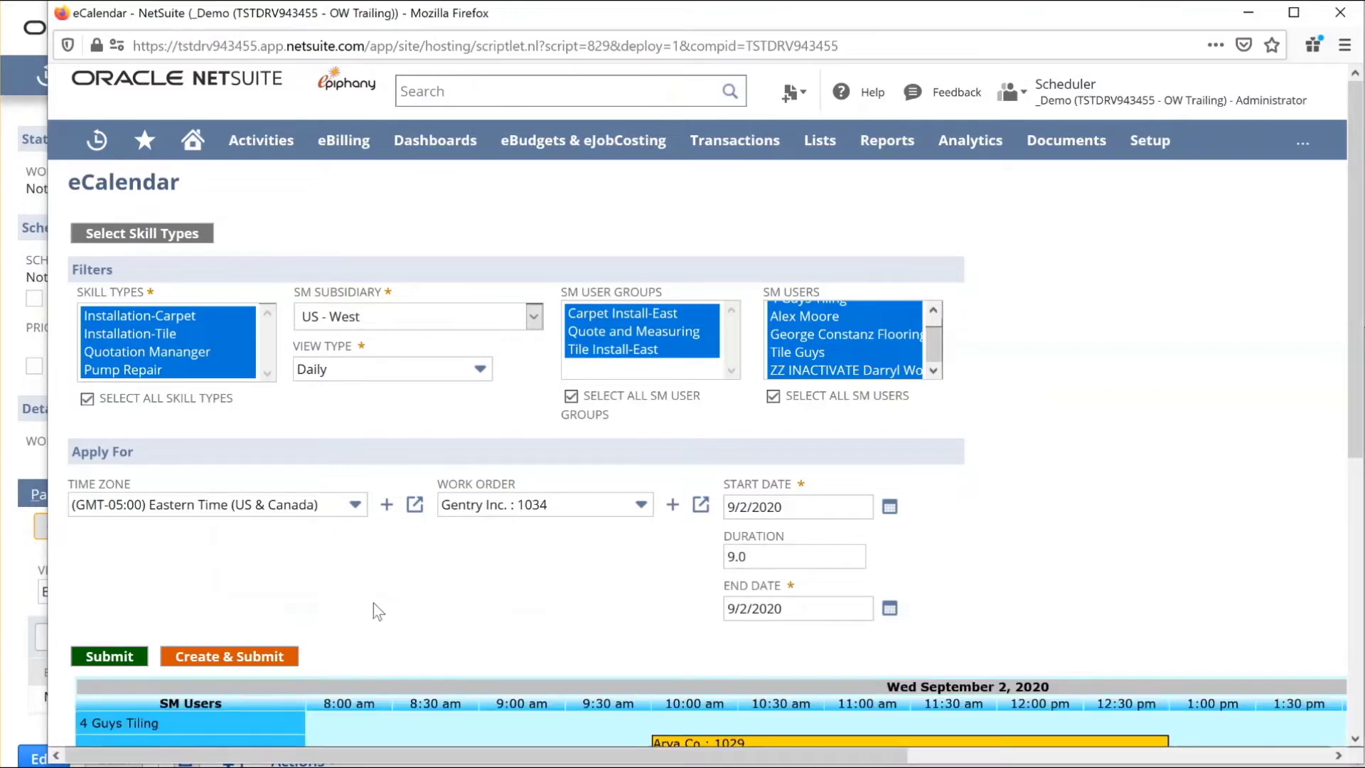
- Book the work order to George Constanz Flooring in the 9:00 am slot on September 2, 2020, and close the calendar
{"action": "scroll", "coordinate": [373, 603], "scroll_direction": "down", "scroll_amount": 5}
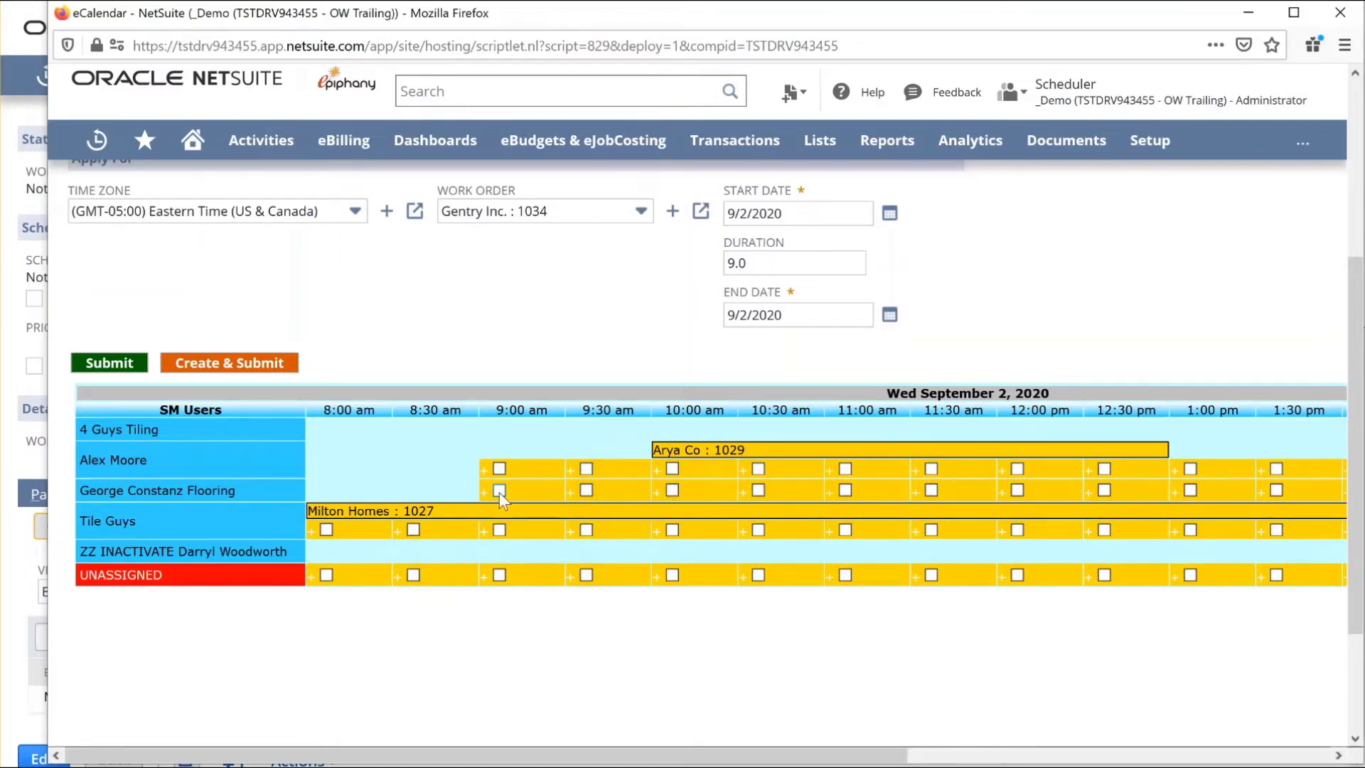
{"action": "left_click", "coordinate": [499, 491]}
{"action": "left_click", "coordinate": [222, 371]}
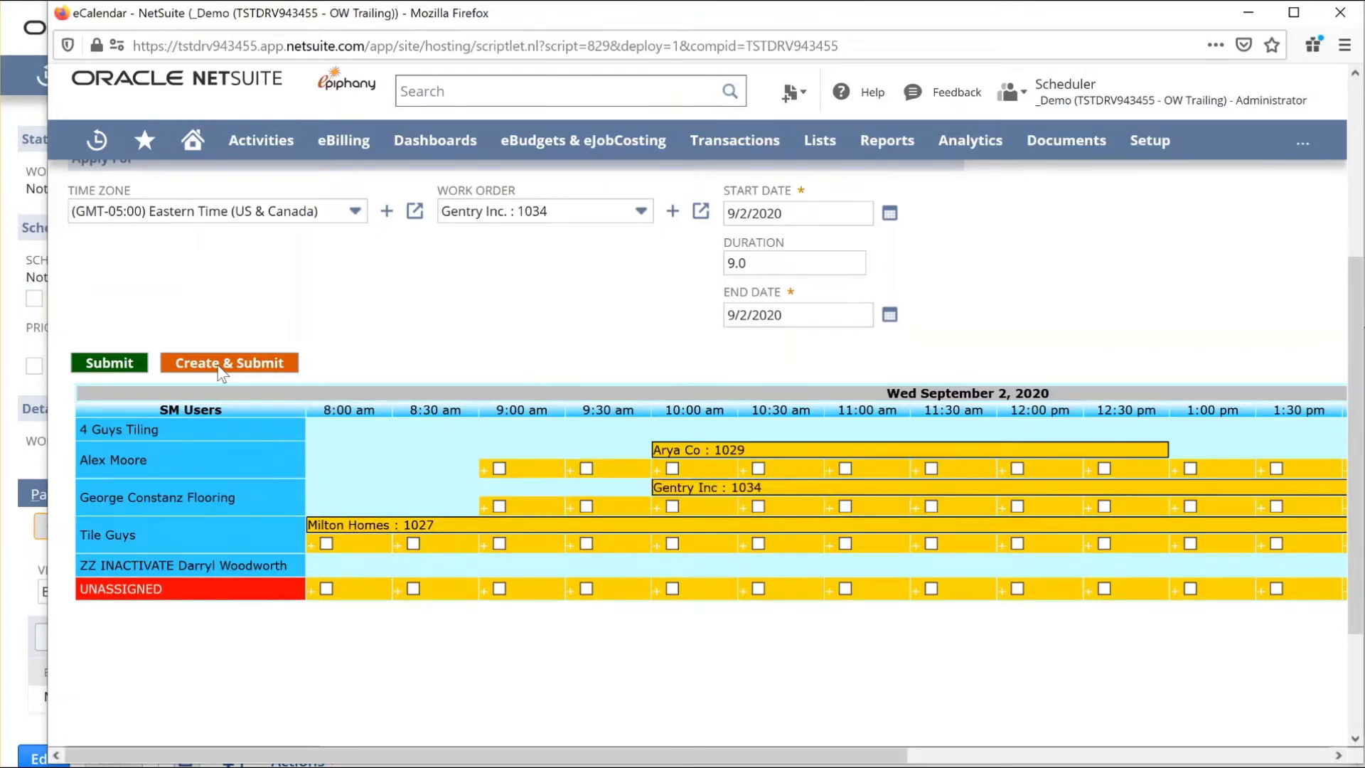
{"action": "mouse_move", "coordinate": [758, 487]}
{"action": "mouse_move", "coordinate": [224, 512]}
{"action": "scroll", "coordinate": [306, 640], "scroll_direction": "up", "scroll_amount": 4}
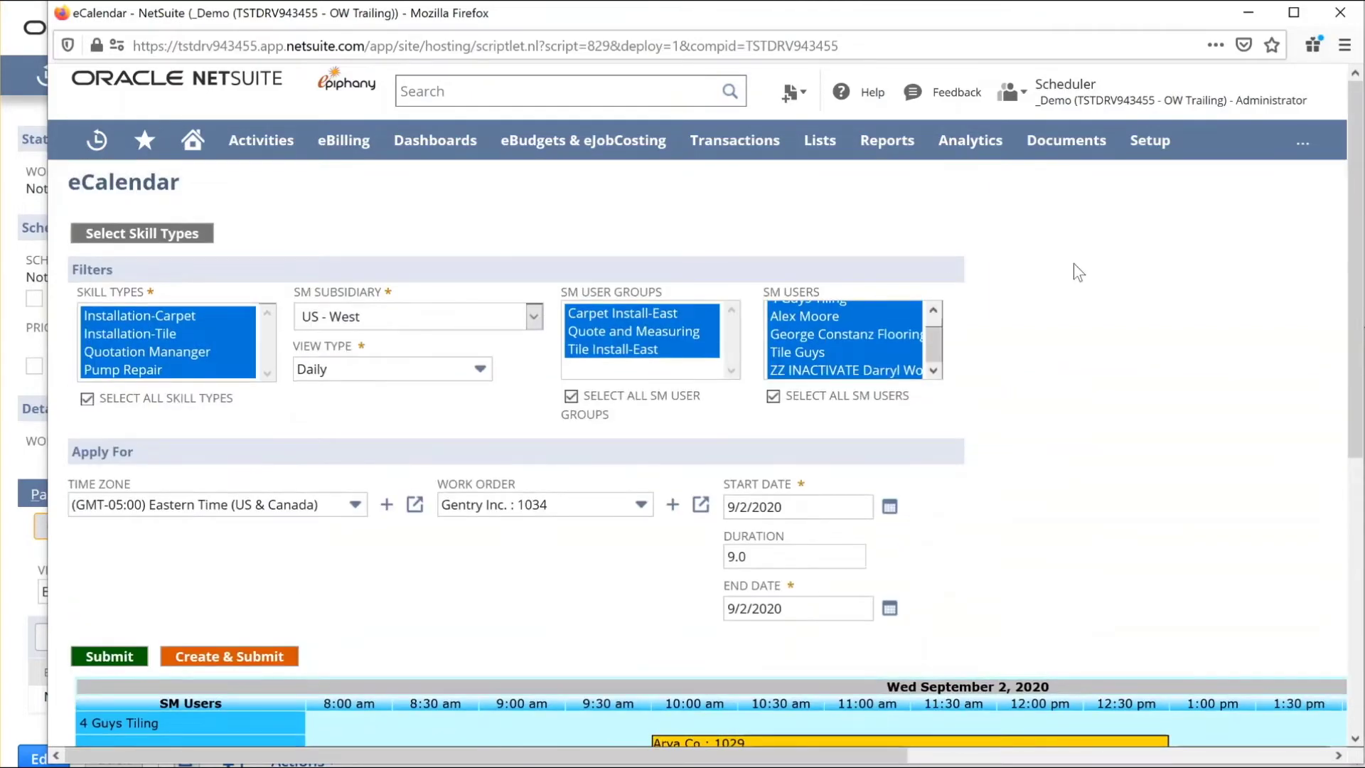
{"action": "left_click", "coordinate": [1342, 14]}
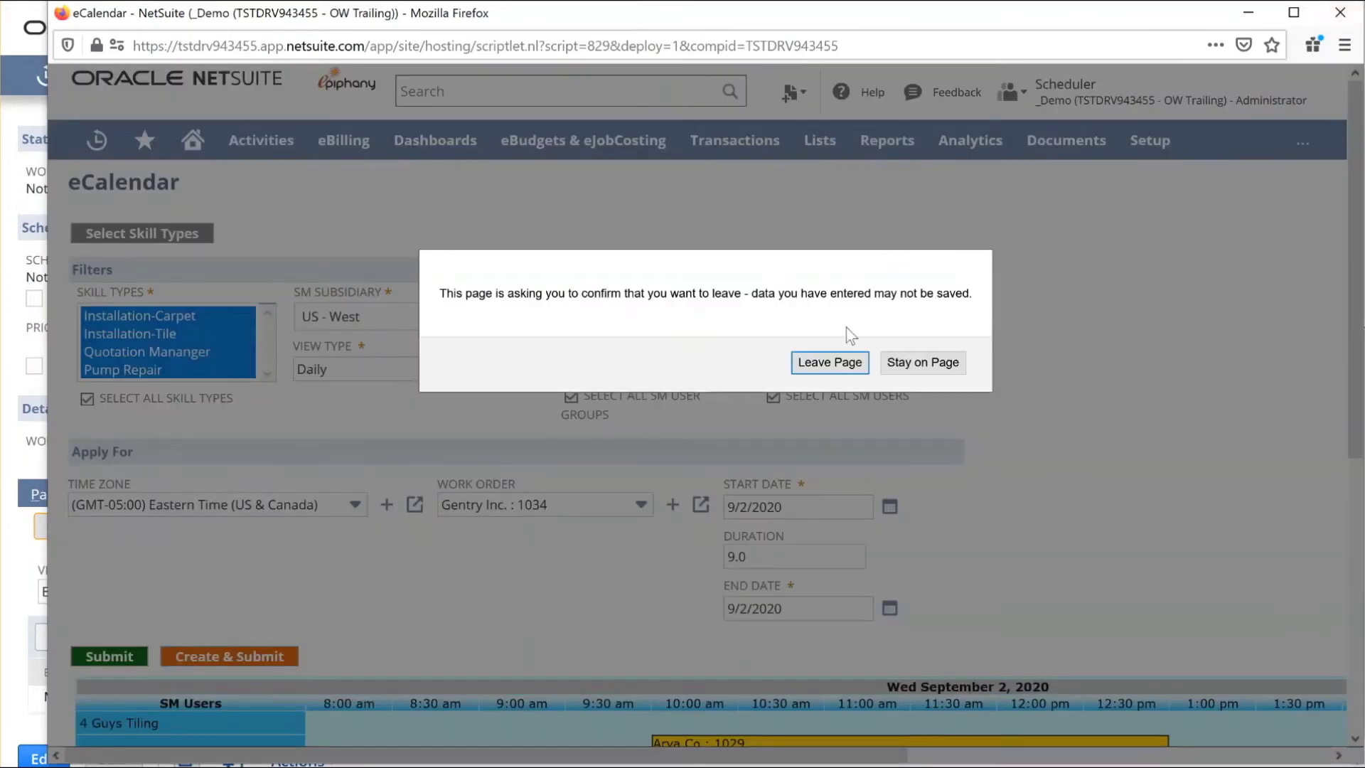
{"action": "left_click", "coordinate": [824, 364]}
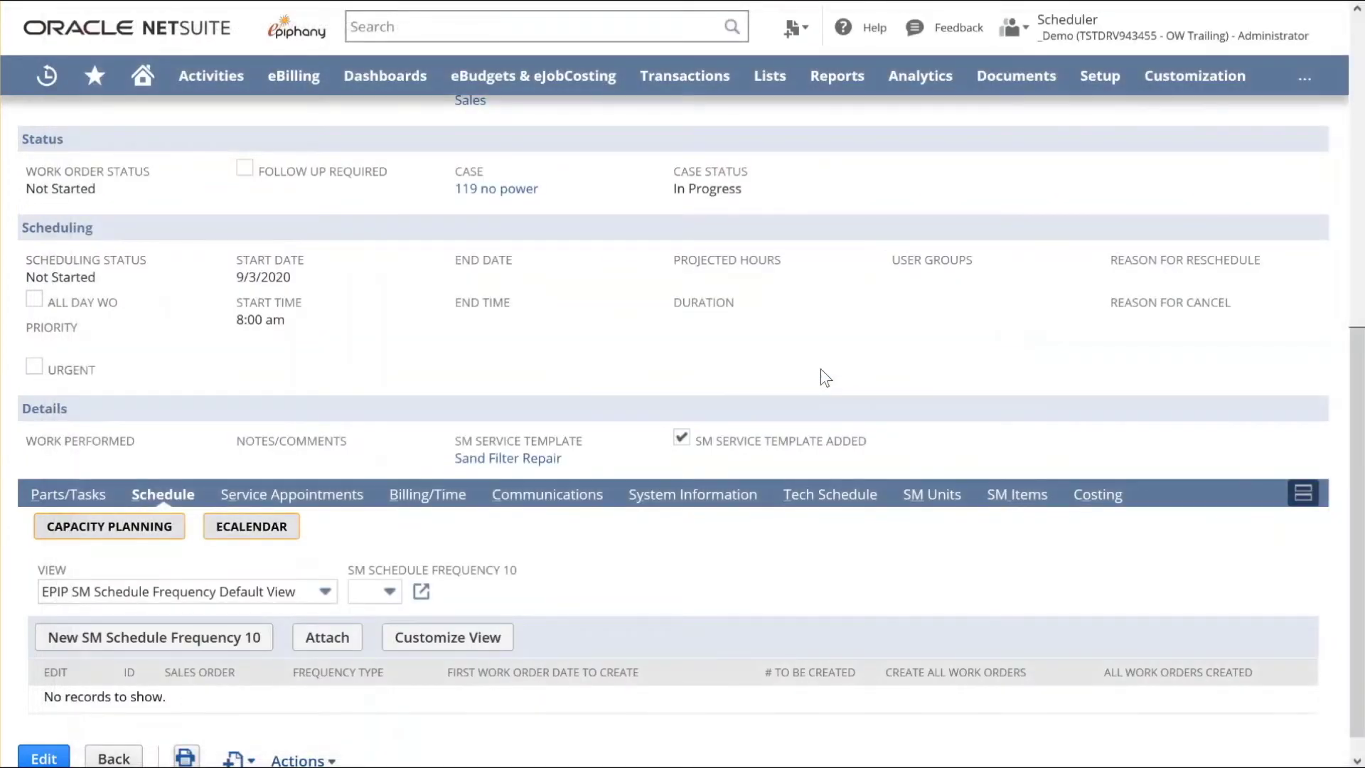
- Review the list of SM WO tasks on the Gentry Inc. : 1034 work order
{"action": "left_click", "coordinate": [72, 498]}
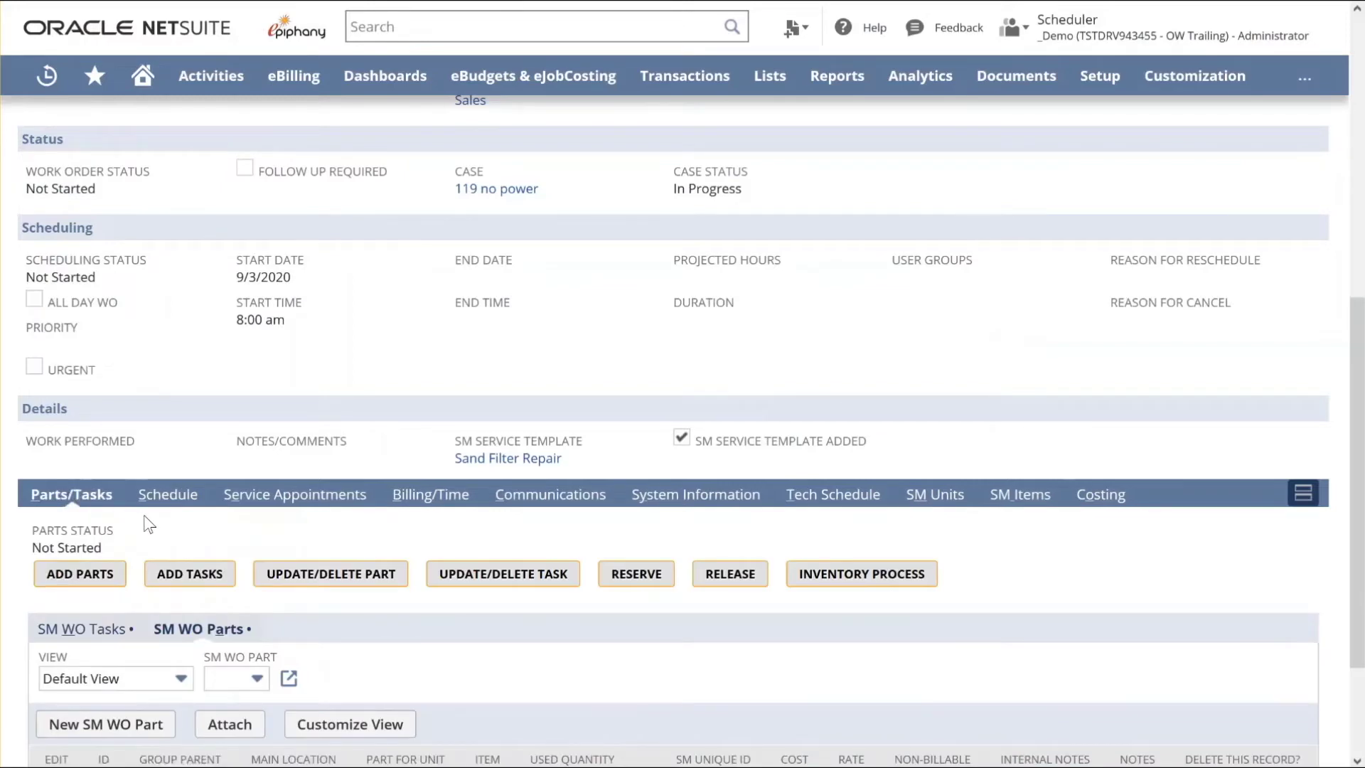
{"action": "scroll", "coordinate": [144, 525], "scroll_direction": "down", "scroll_amount": 3}
{"action": "left_click", "coordinate": [85, 473]}
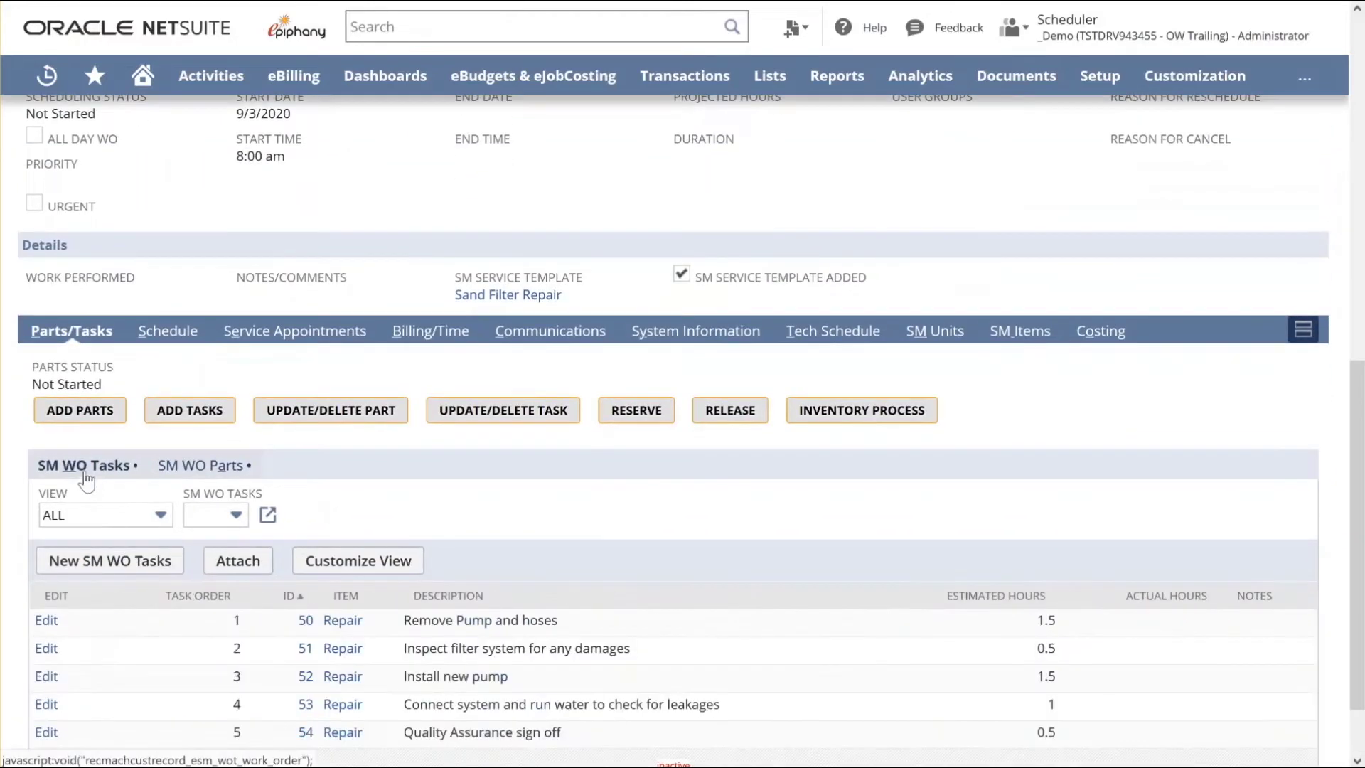
{"action": "scroll", "coordinate": [246, 492], "scroll_direction": "down", "scroll_amount": 2}
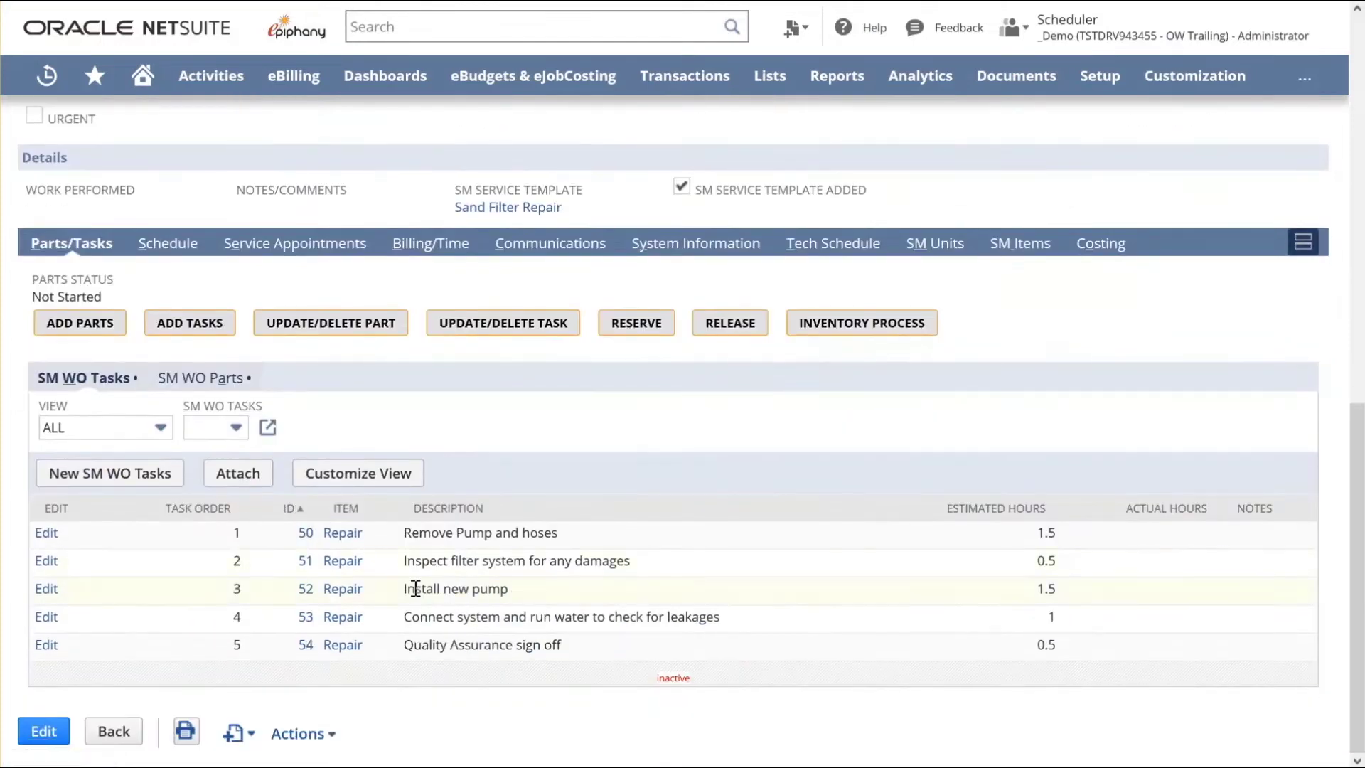
- Open the "Remove Pump and hoses" task for editing and assign George Constanz Flooring as its technician
{"action": "left_click", "coordinate": [45, 537]}
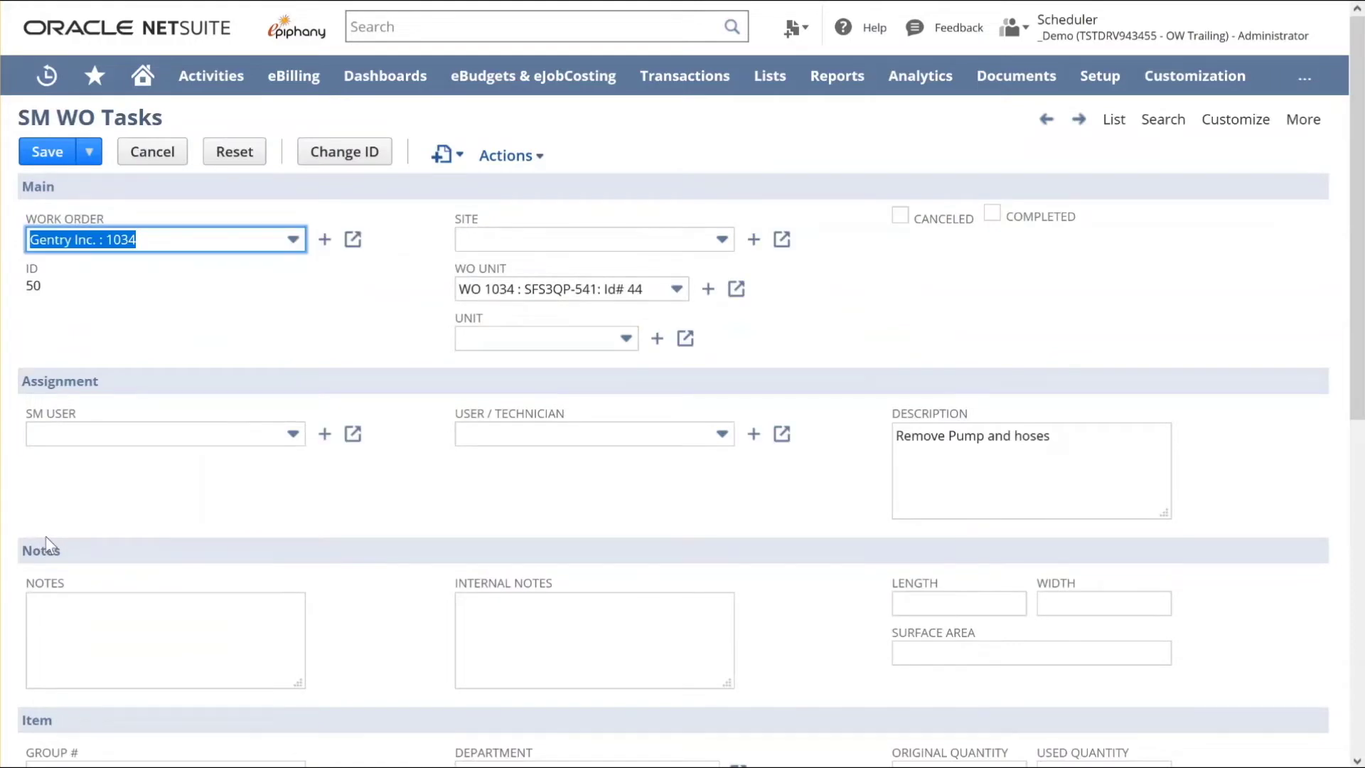
{"action": "left_click", "coordinate": [170, 305]}
{"action": "scroll", "coordinate": [321, 386], "scroll_direction": "down", "scroll_amount": 1}
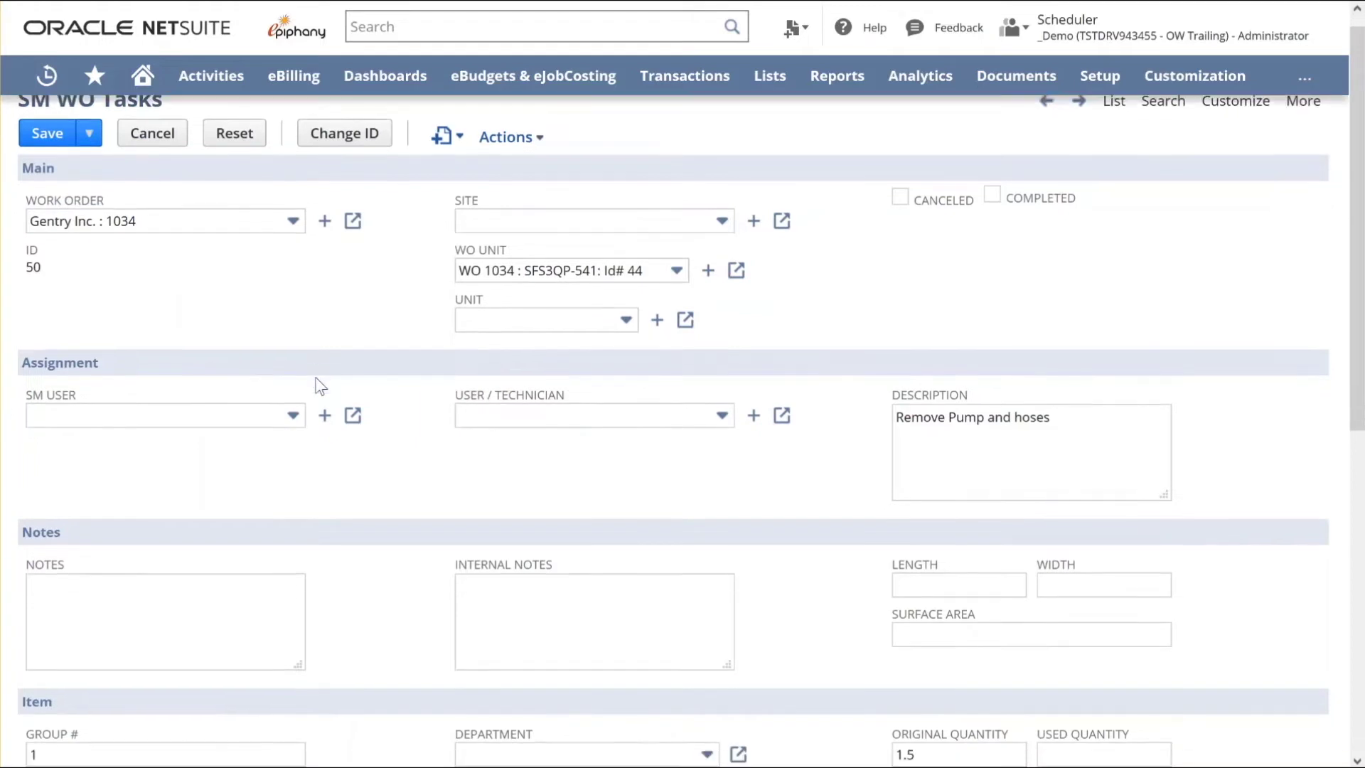
{"action": "left_click", "coordinate": [500, 405]}
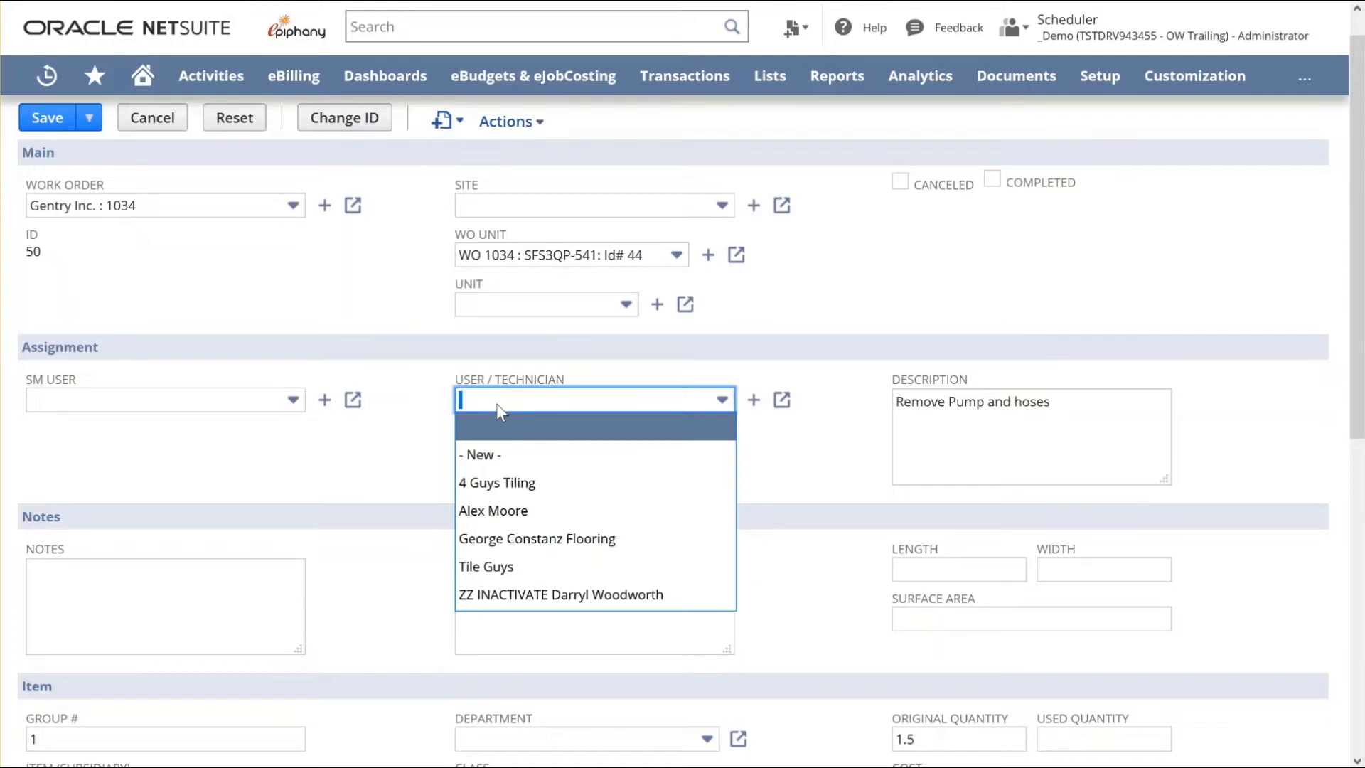
{"action": "left_click", "coordinate": [498, 542]}
{"action": "left_click", "coordinate": [387, 462]}
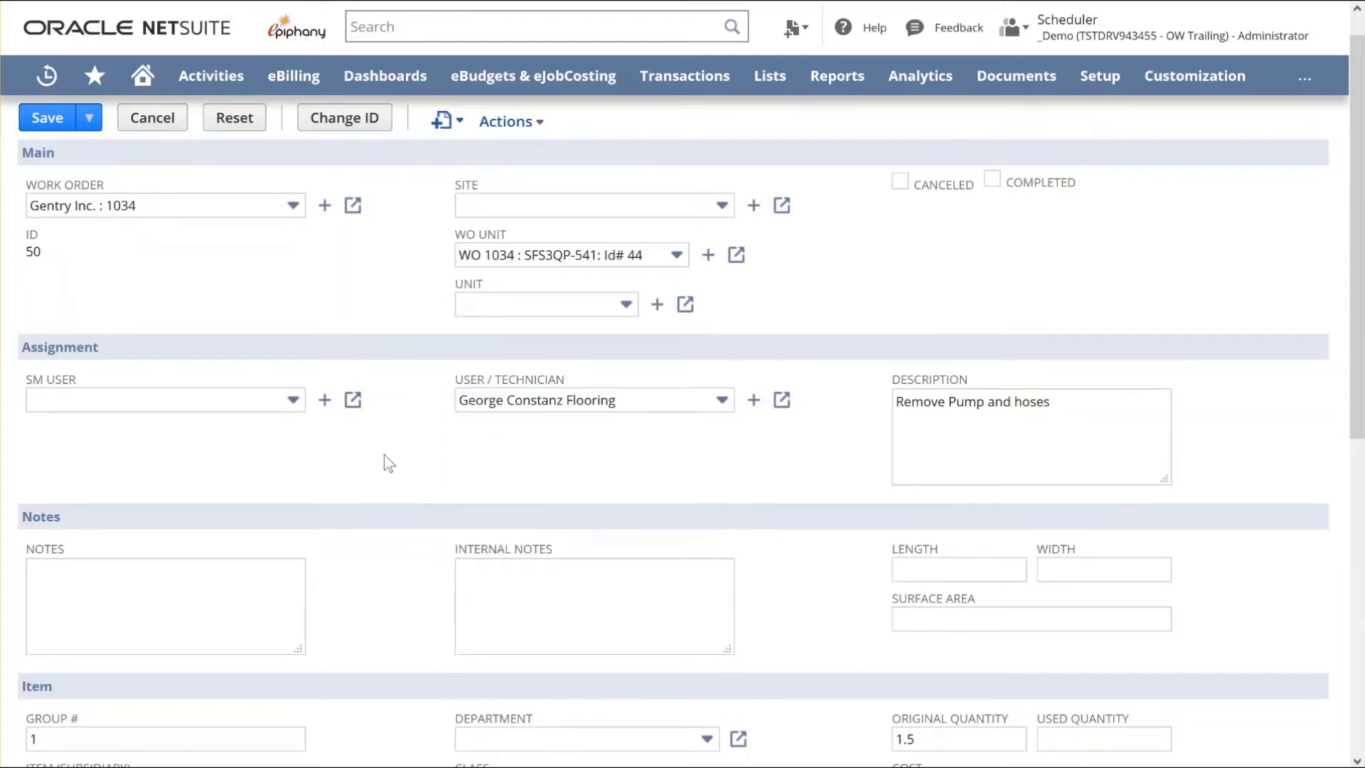
- Enter the note "no issue, removed pumps" on the task and set its used quantity to 1.0
{"action": "left_click", "coordinate": [142, 600]}
{"action": "type", "text": "no issue, removed pumps"}
{"action": "left_click", "coordinate": [382, 573]}
{"action": "scroll", "coordinate": [350, 586], "scroll_direction": "down", "scroll_amount": 2}
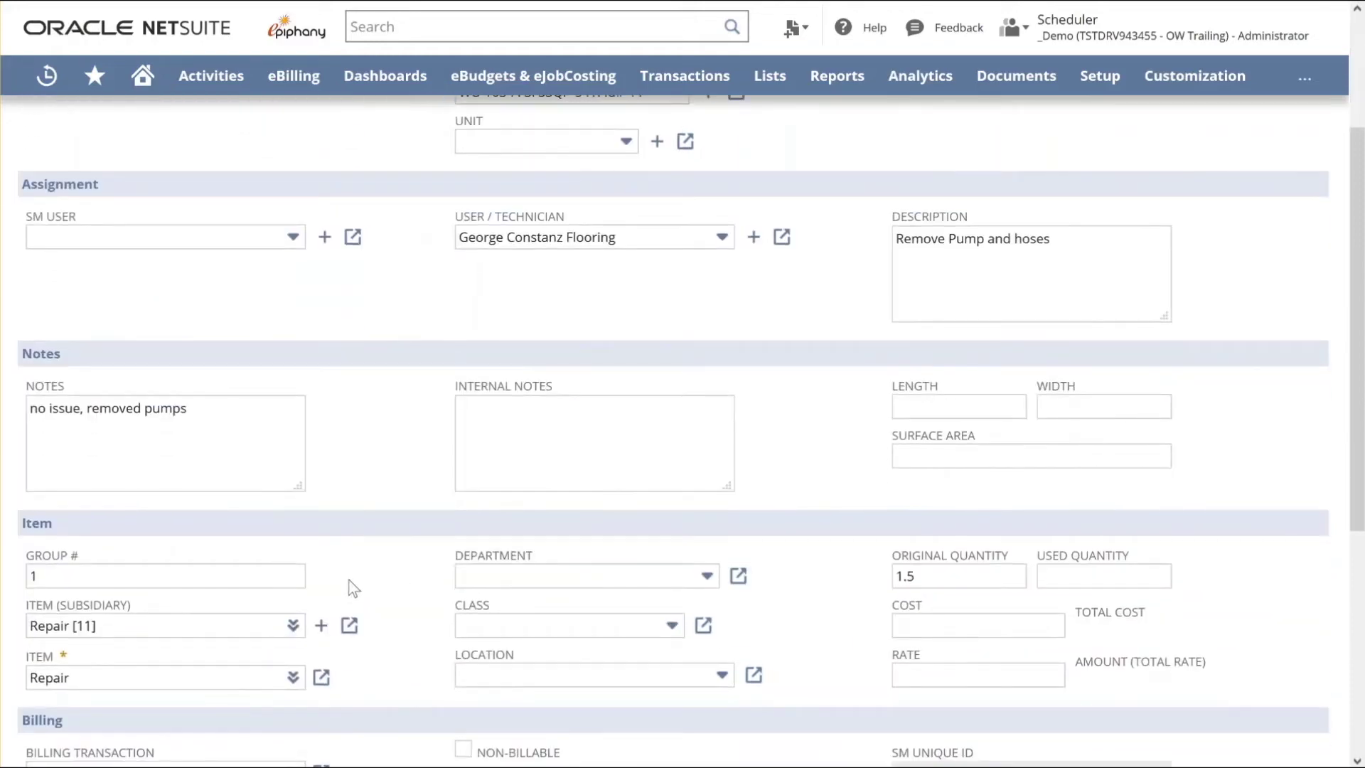
{"action": "left_click", "coordinate": [1096, 575]}
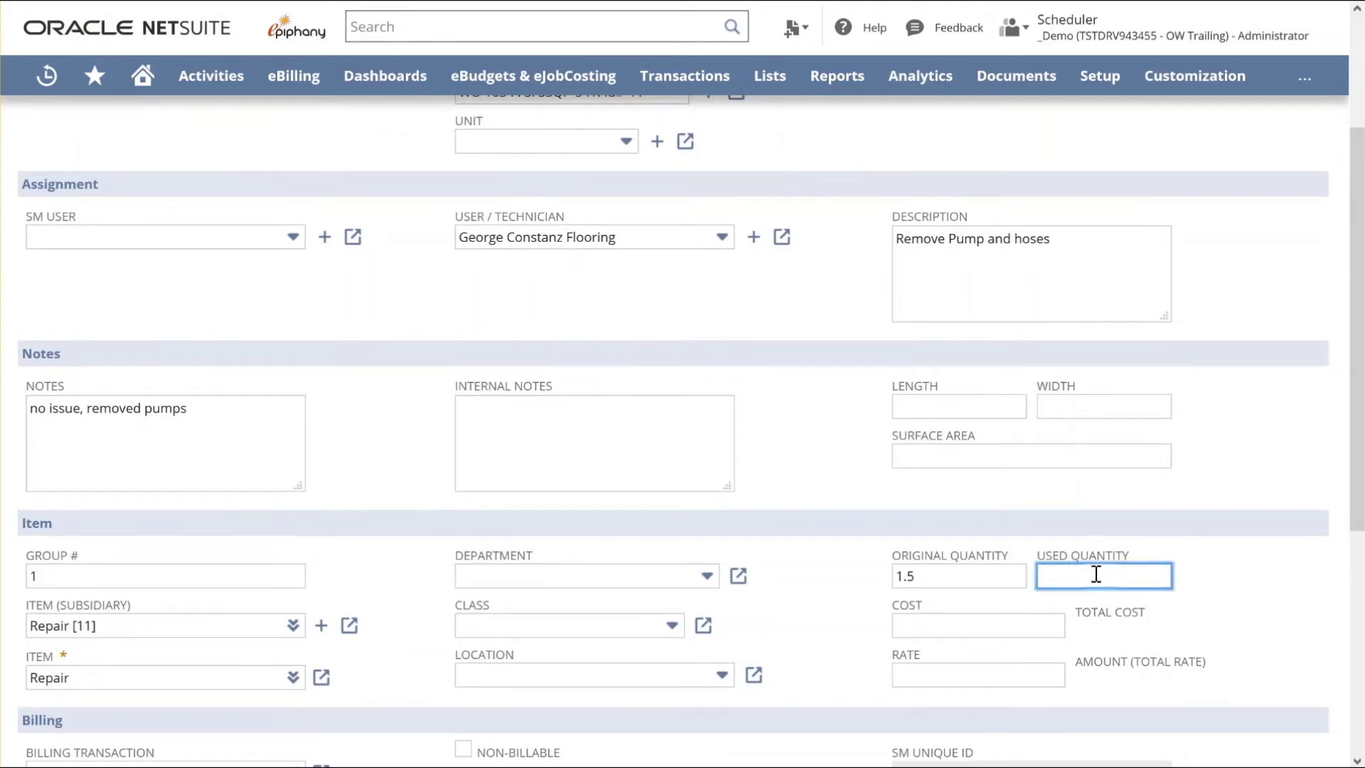
{"action": "type", "text": "1.0"}
{"action": "left_click", "coordinate": [1221, 616]}
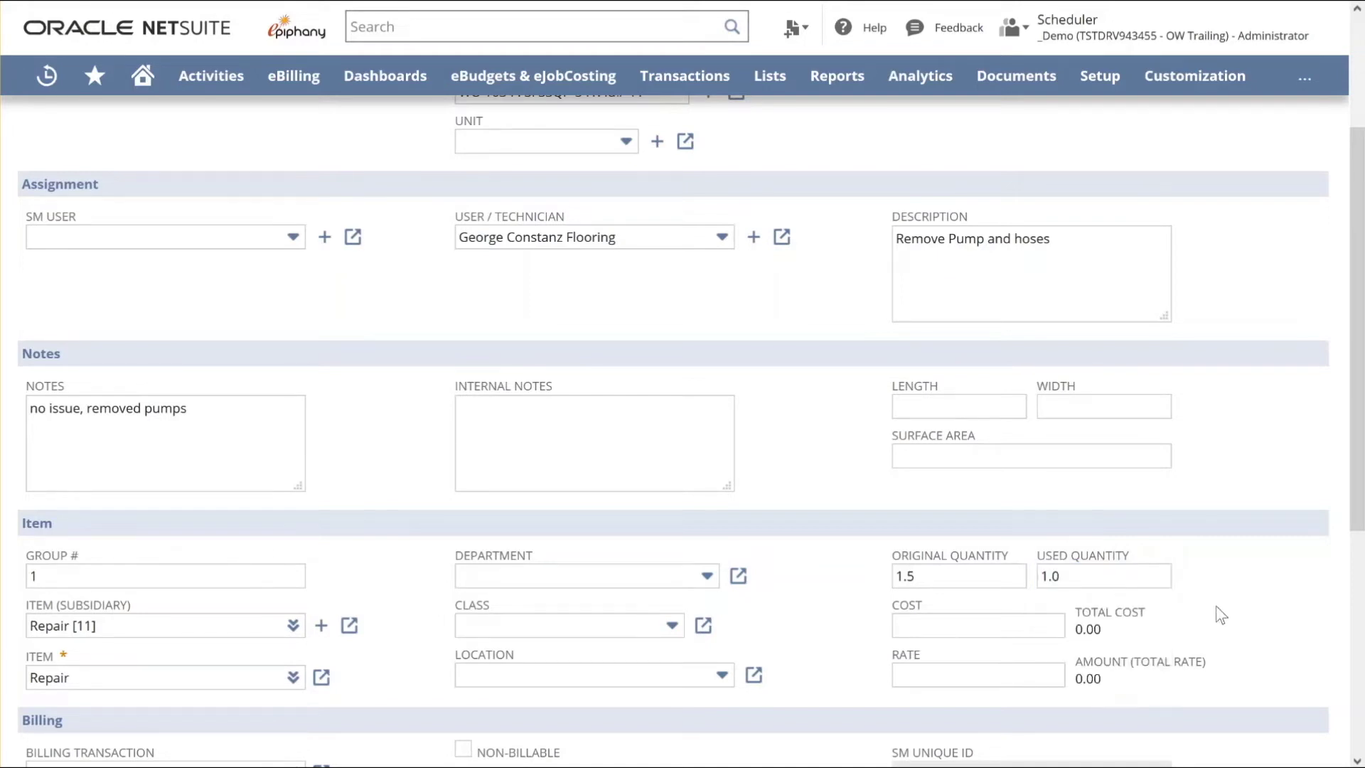
- Mark the "Remove Pump and hoses" task as completed, save it and refresh the work order
{"action": "scroll", "coordinate": [1221, 616], "scroll_direction": "up", "scroll_amount": 3}
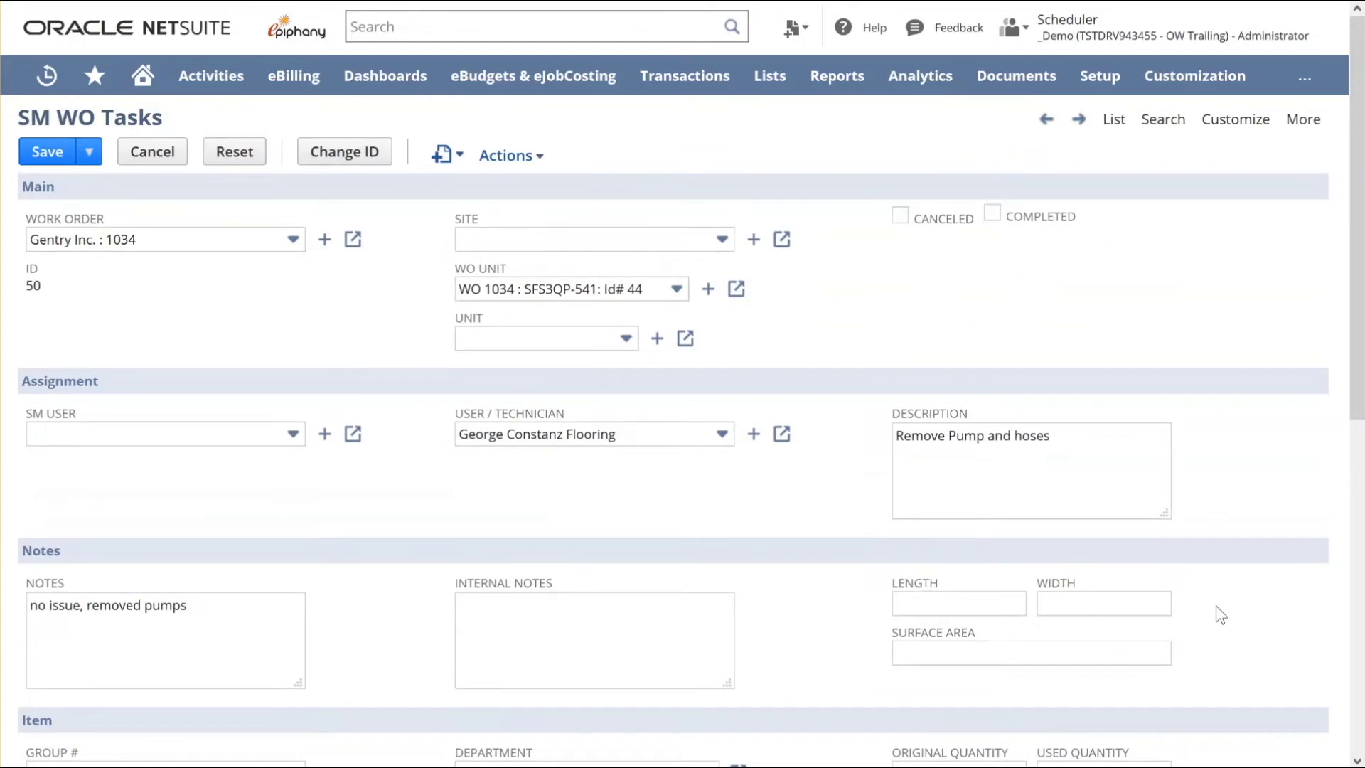
{"action": "left_click", "coordinate": [992, 214]}
{"action": "left_click", "coordinate": [50, 155]}
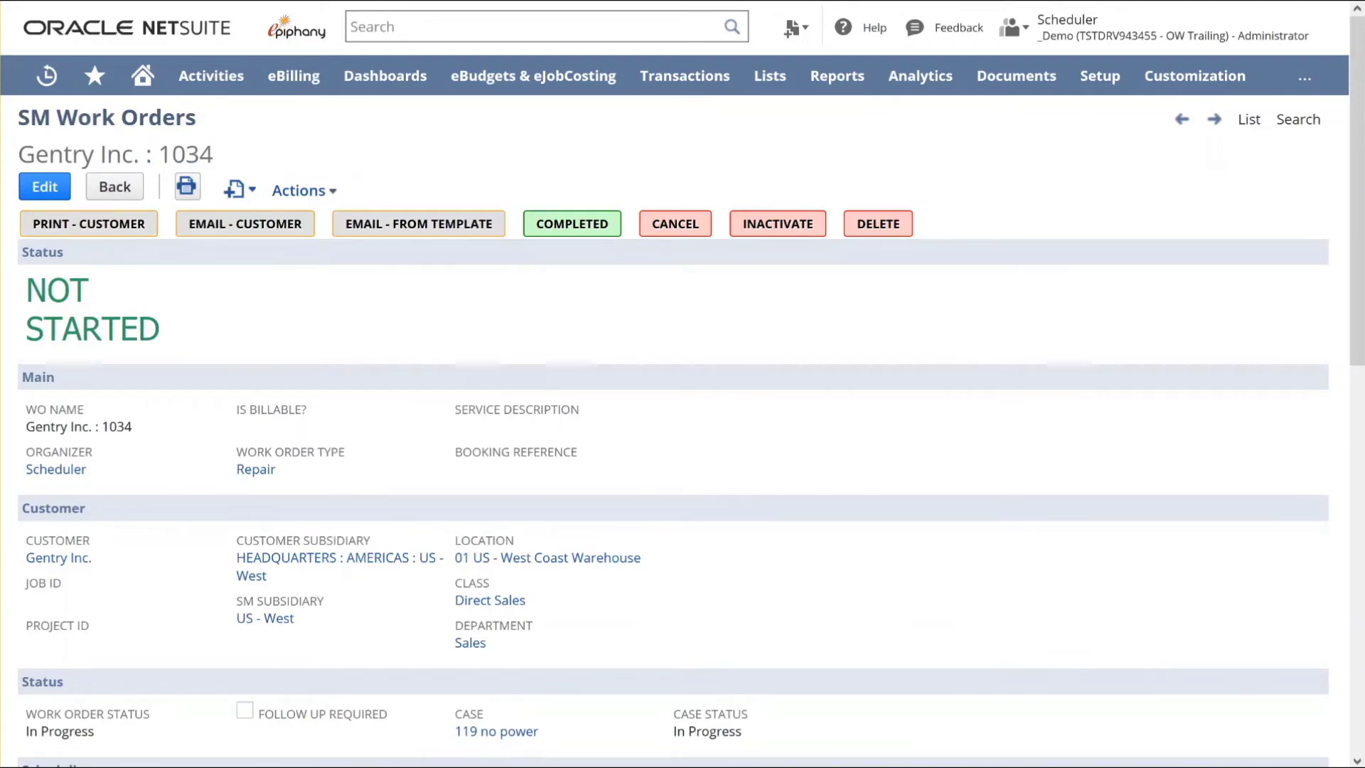
{"action": "key", "text": "F5"}
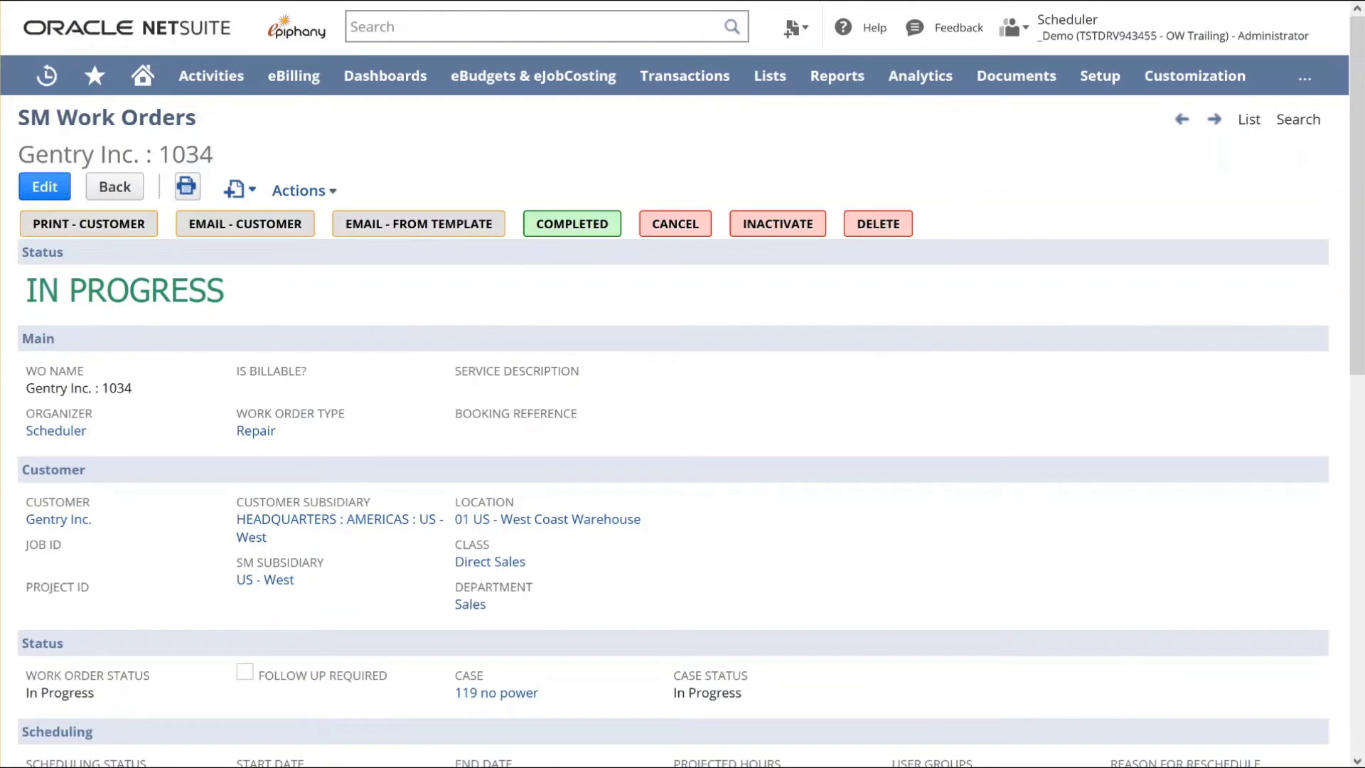
- Mark the "Inspect filter system for any damages" task as completed with a used quantity of 0.5 and save it
{"action": "scroll", "coordinate": [332, 435], "scroll_direction": "down", "scroll_amount": 10}
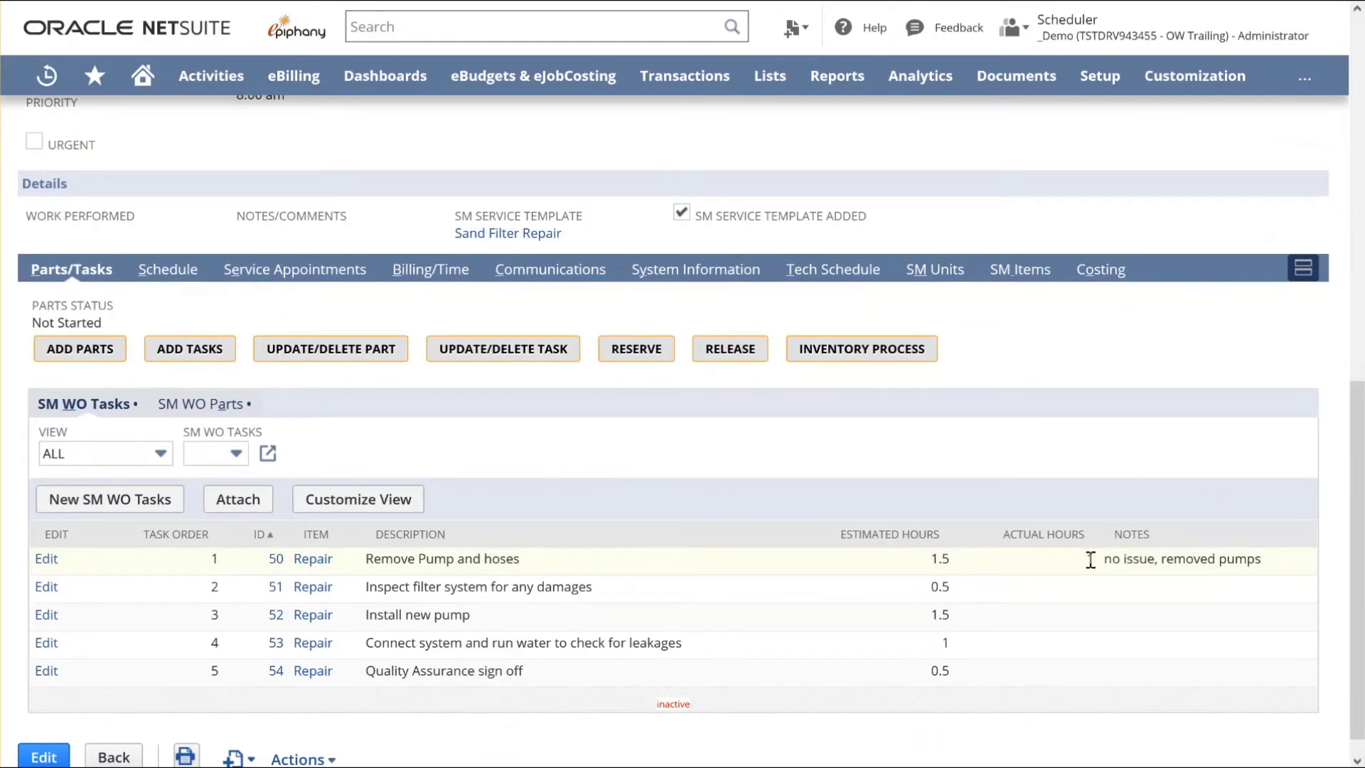
{"action": "left_click", "coordinate": [47, 587]}
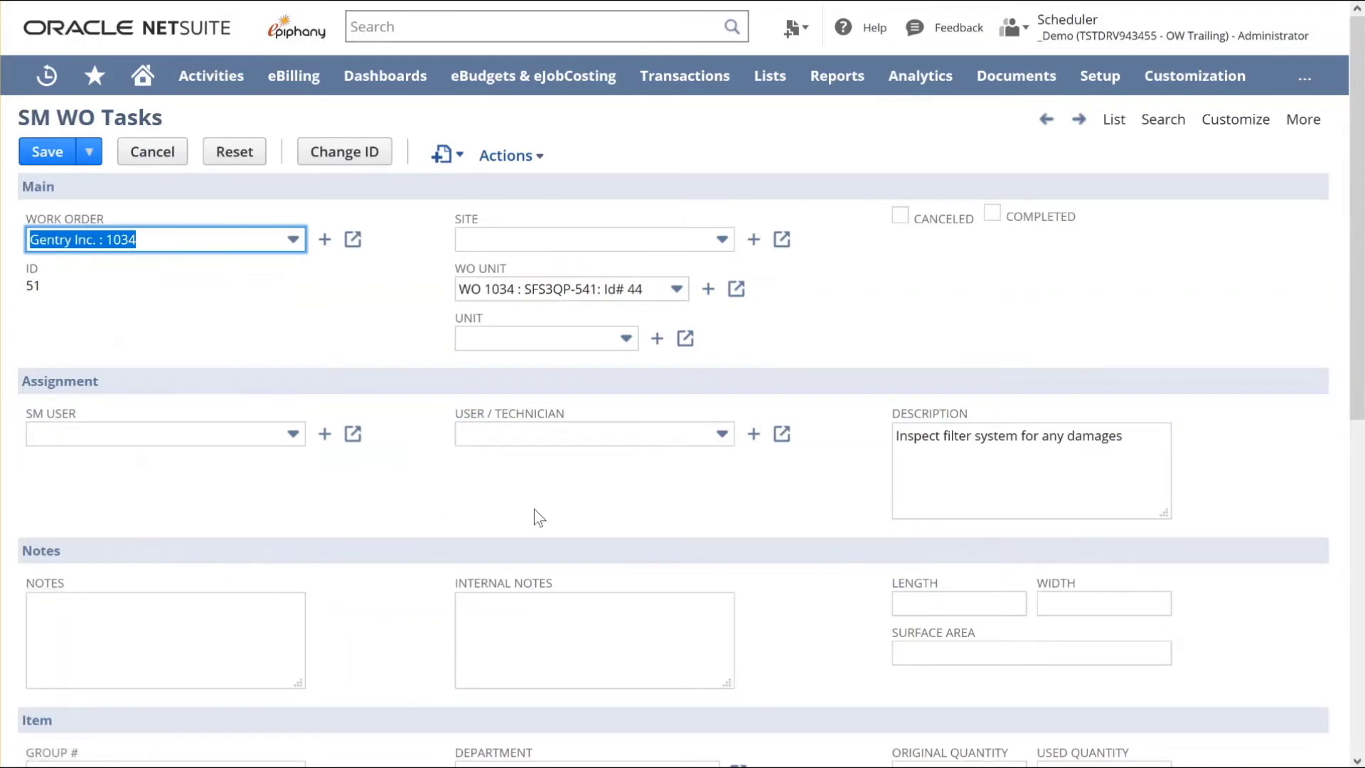
{"action": "left_click", "coordinate": [992, 215]}
{"action": "scroll", "coordinate": [849, 426], "scroll_direction": "down", "scroll_amount": 4}
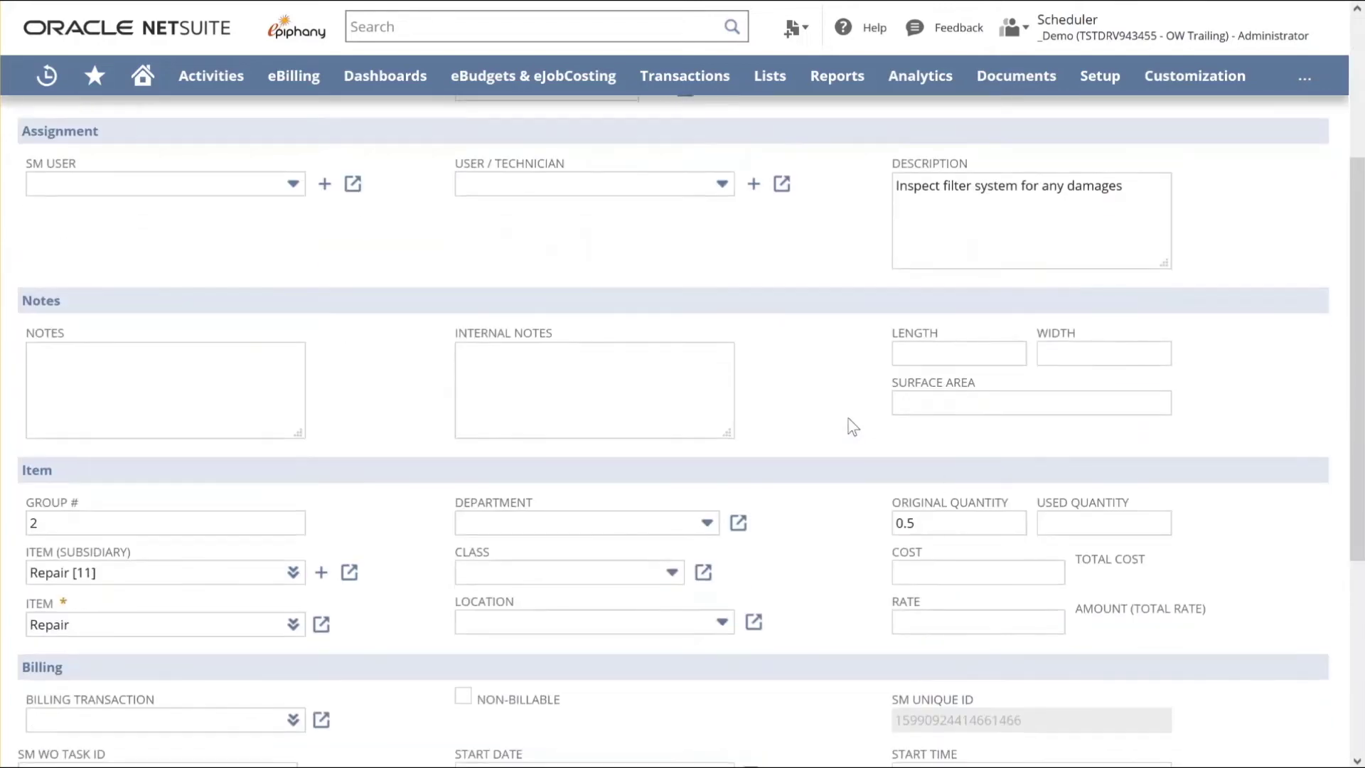
{"action": "left_click", "coordinate": [1055, 523]}
{"action": "type", "text": ".5"}
{"action": "left_click", "coordinate": [969, 459]}
{"action": "scroll", "coordinate": [970, 459], "scroll_direction": "up", "scroll_amount": 3}
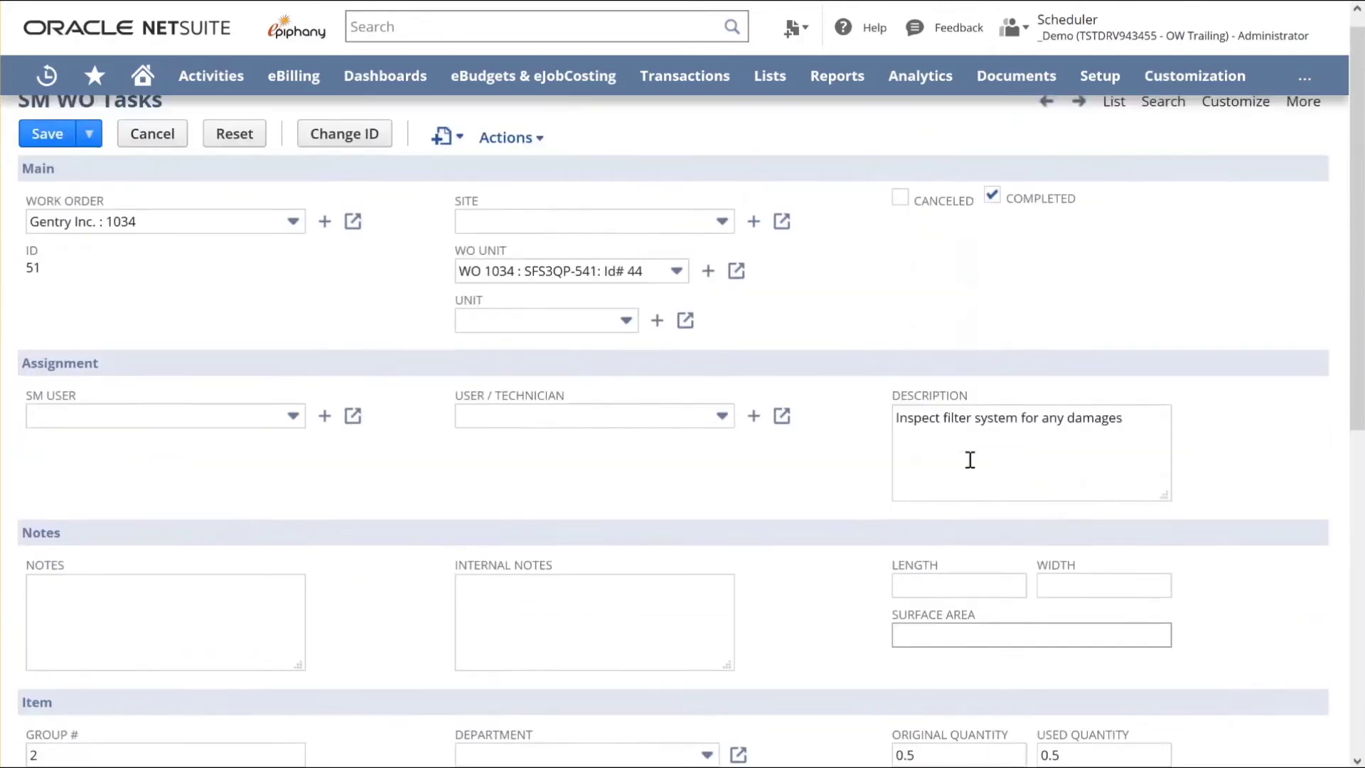
{"action": "left_click", "coordinate": [48, 157]}
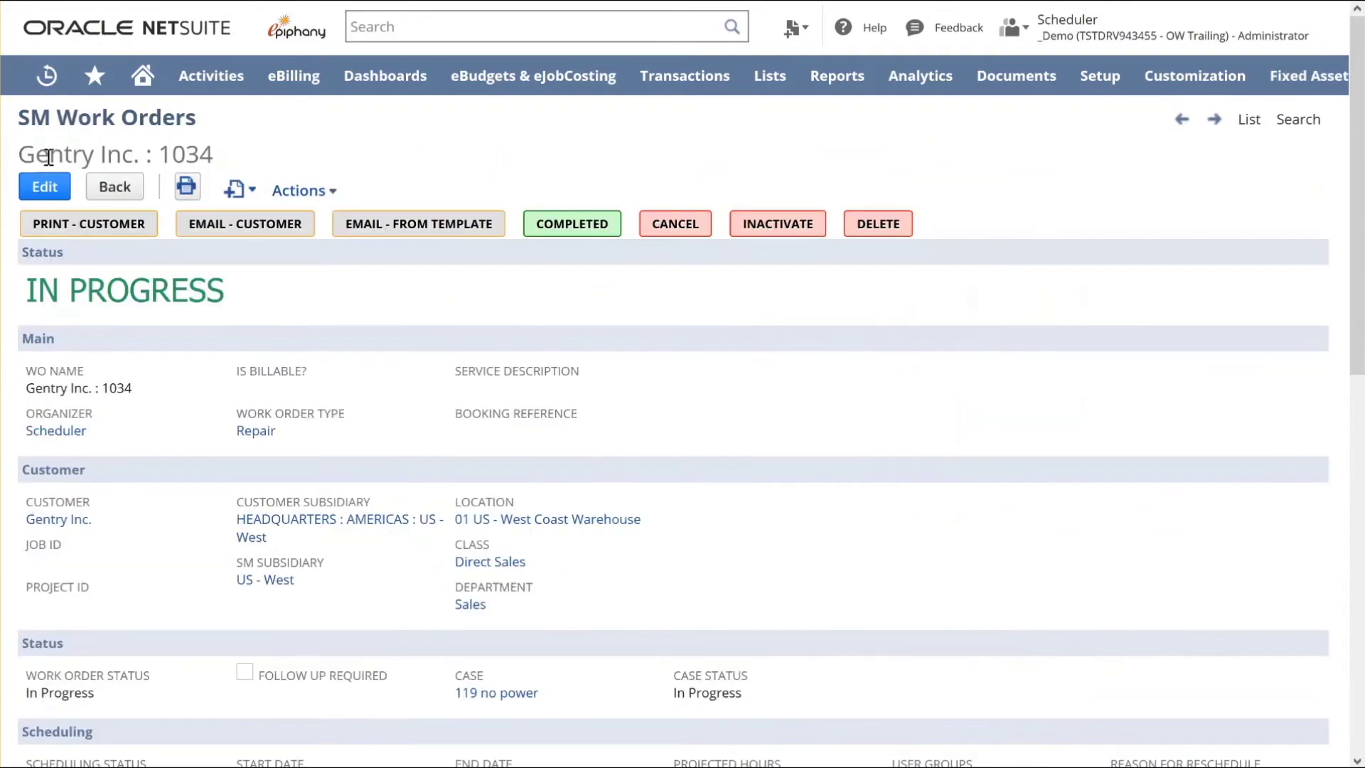
- Mark the "Install new pump" task as completed with a used quantity of 1.5 and save it
{"action": "scroll", "coordinate": [108, 540], "scroll_direction": "down", "scroll_amount": 10}
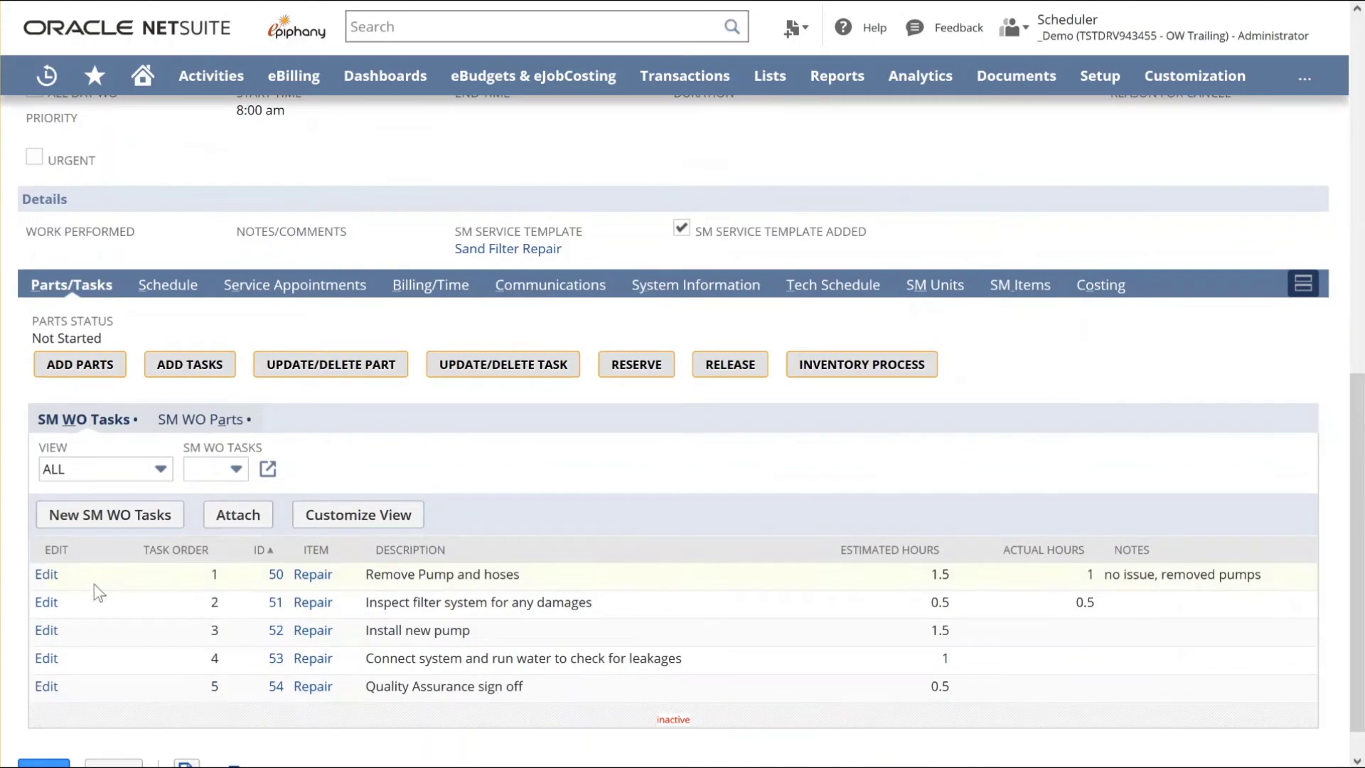
{"action": "left_click", "coordinate": [47, 631]}
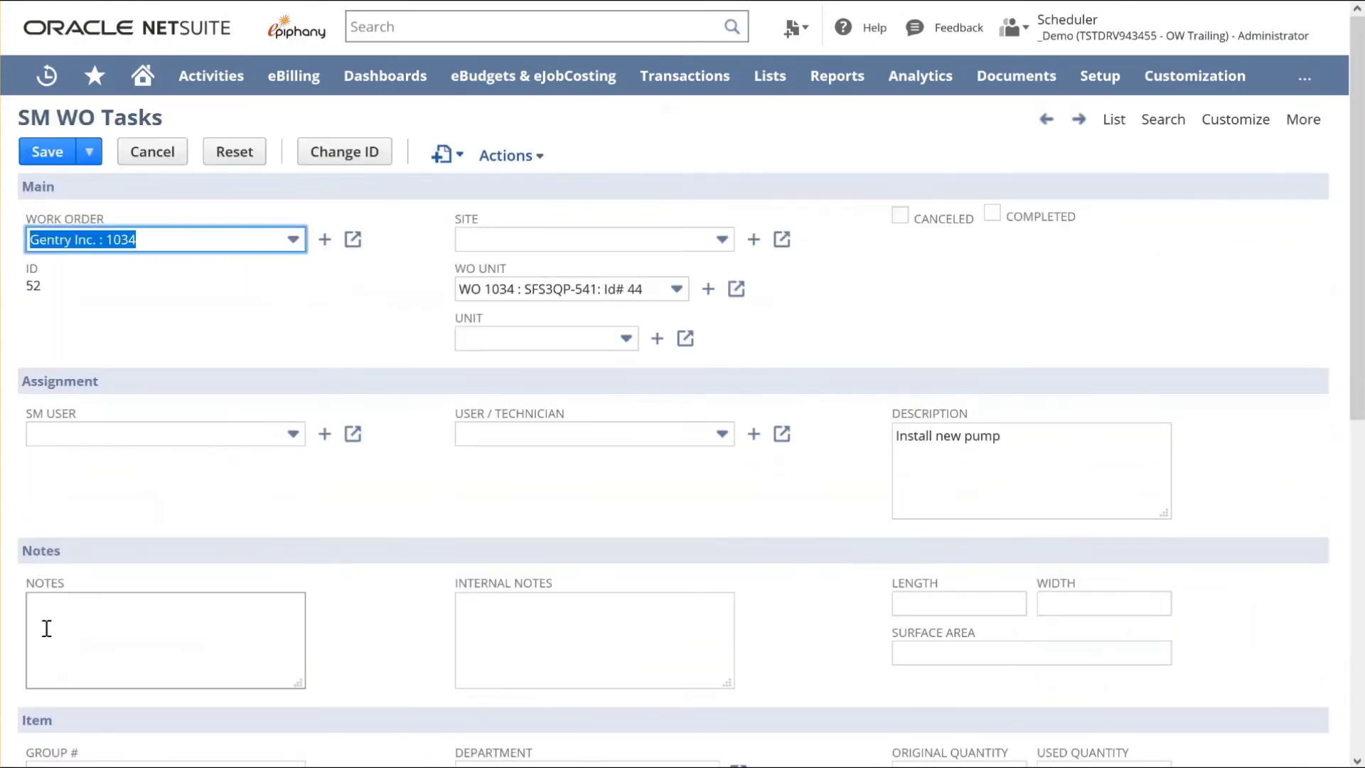
{"action": "left_click", "coordinate": [993, 213]}
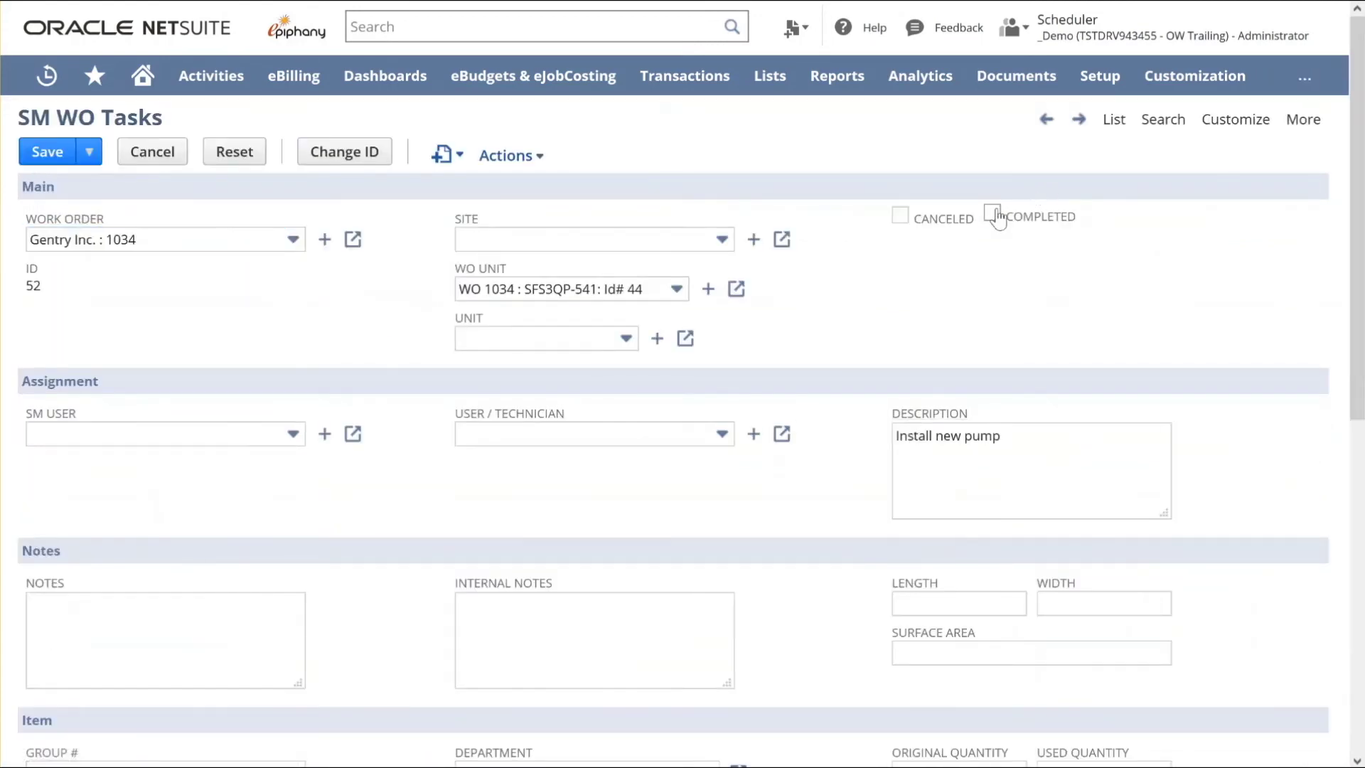
{"action": "scroll", "coordinate": [798, 396], "scroll_direction": "down", "scroll_amount": 5}
{"action": "left_click", "coordinate": [1054, 446]}
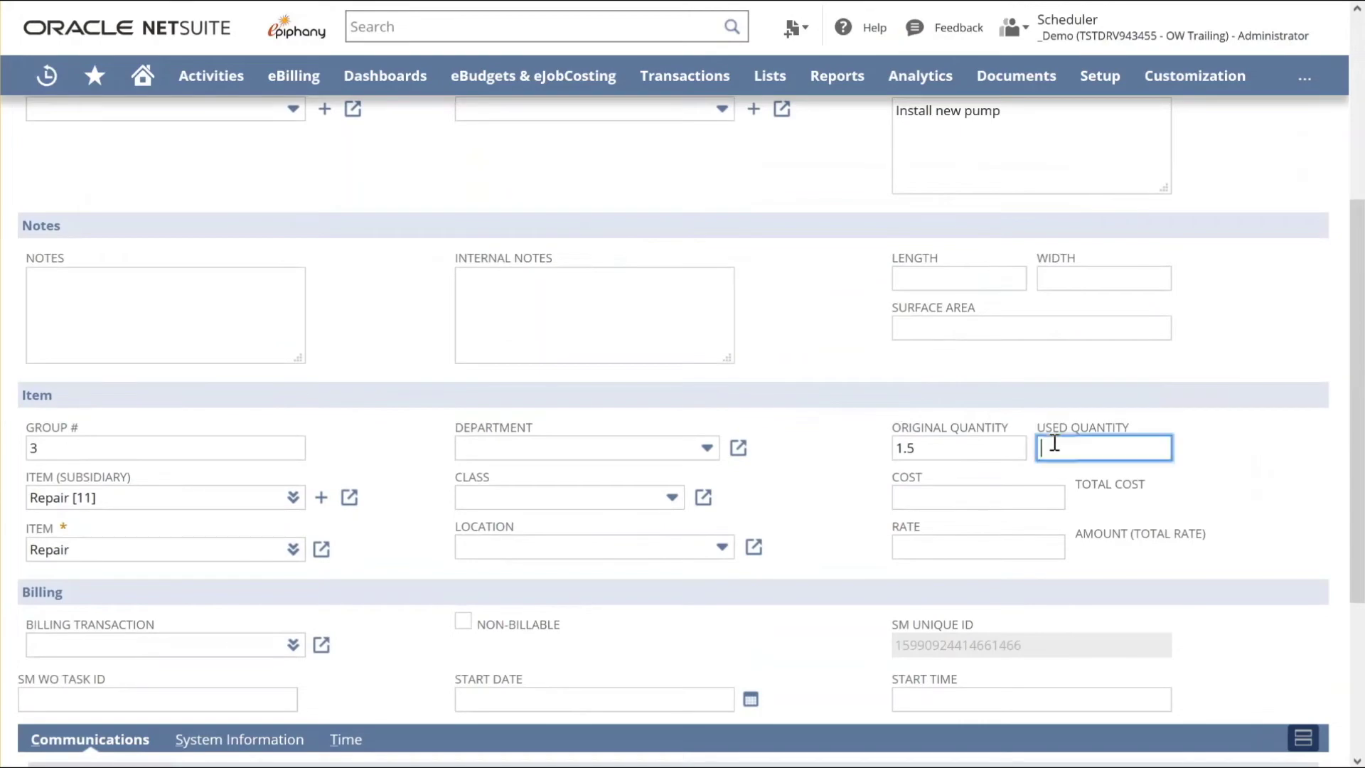
{"action": "type", "text": "1.5"}
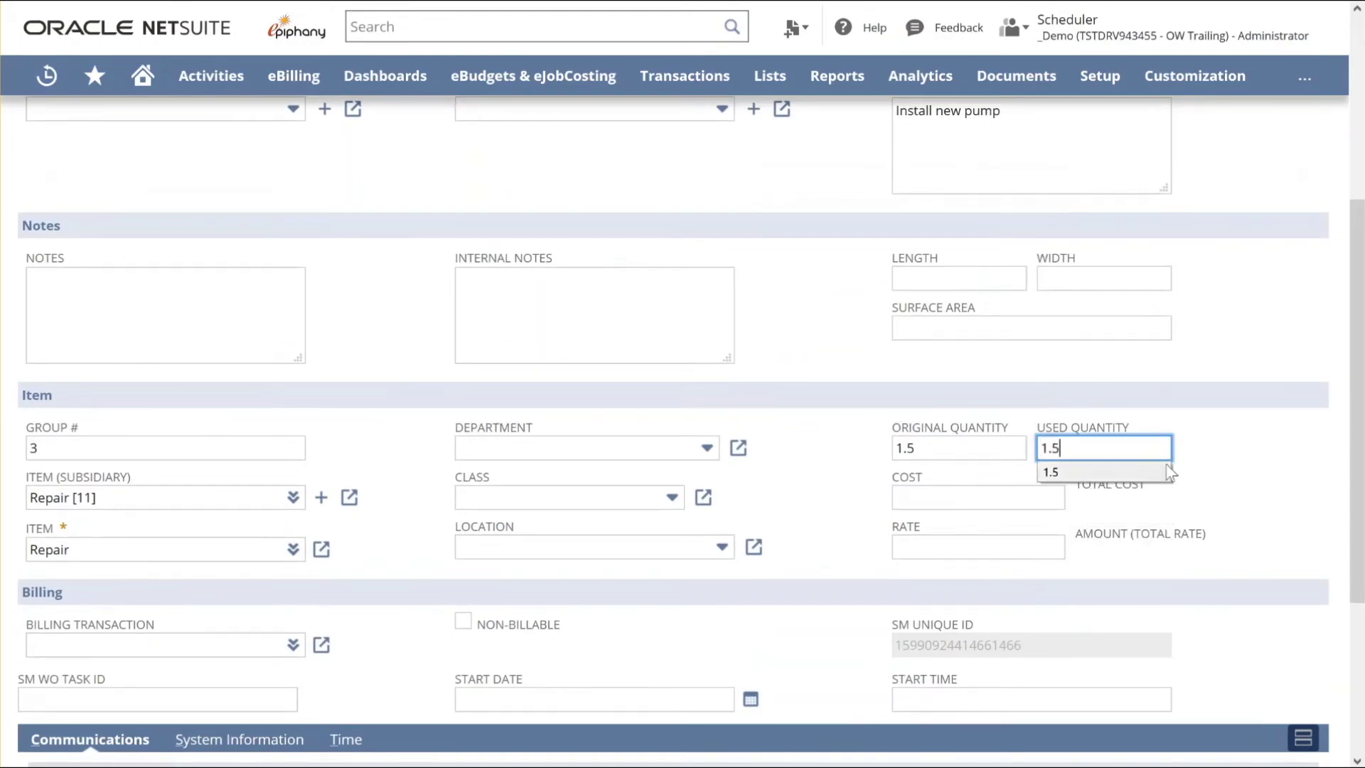
{"action": "left_click", "coordinate": [1249, 449]}
{"action": "scroll", "coordinate": [454, 344], "scroll_direction": "up", "scroll_amount": 5}
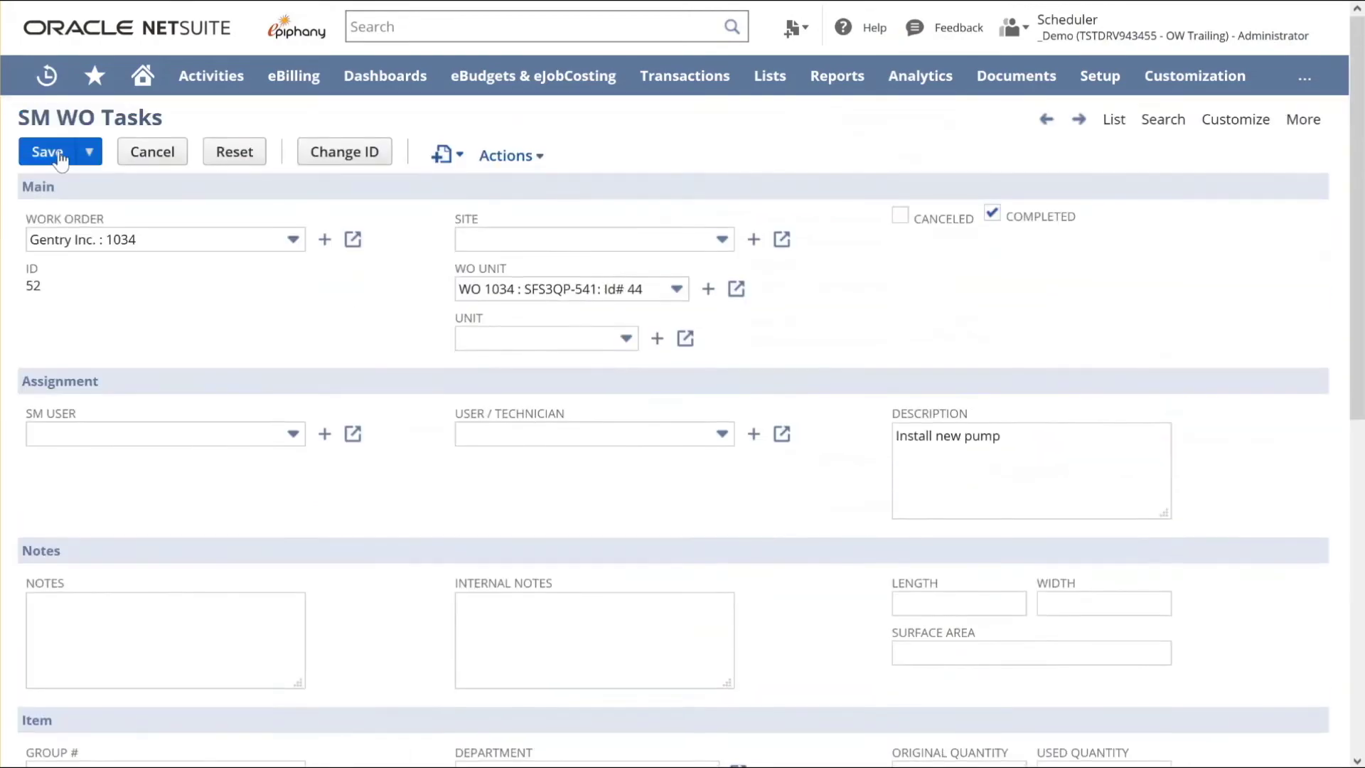
{"action": "left_click", "coordinate": [44, 163]}
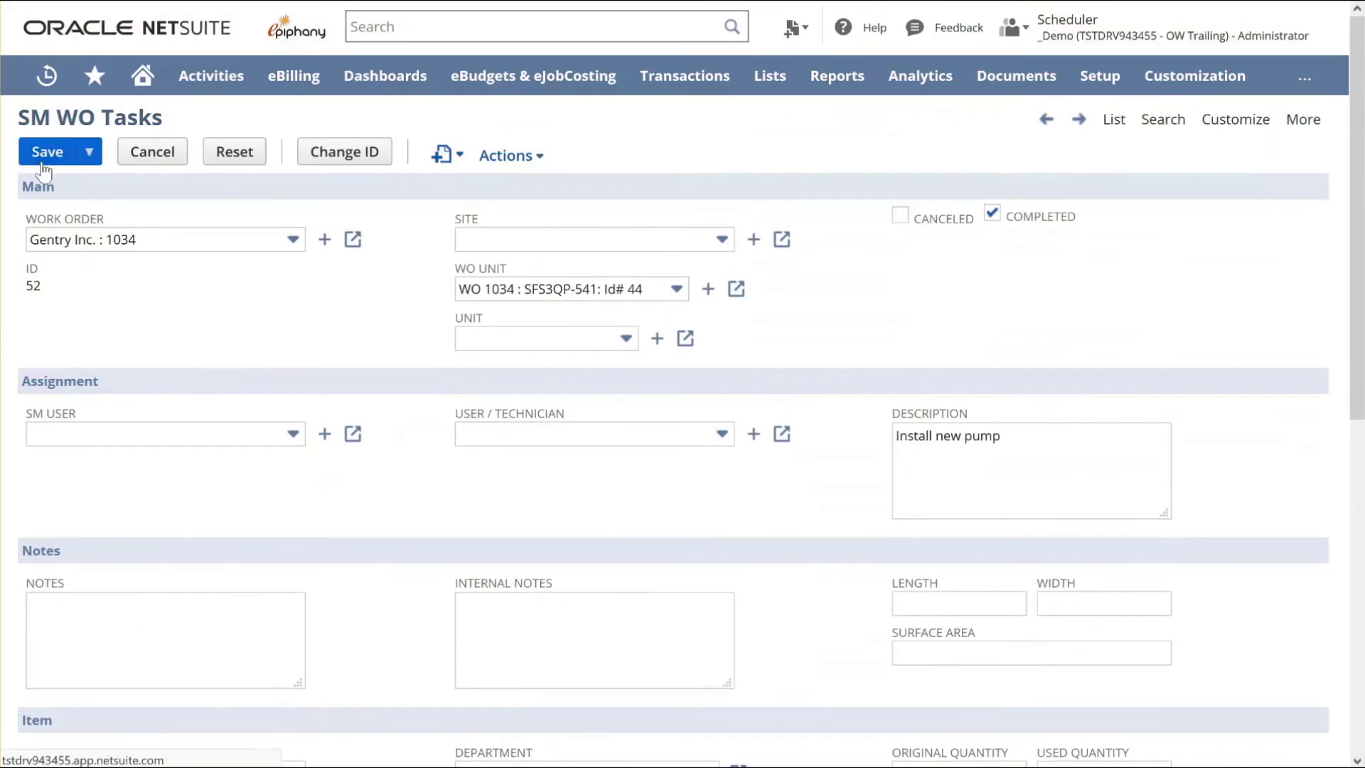
- Mark the "Connect system and run water to check for leakages" task as completed with a used quantity of 1 and save it
{"action": "scroll", "coordinate": [91, 501], "scroll_direction": "down", "scroll_amount": 10}
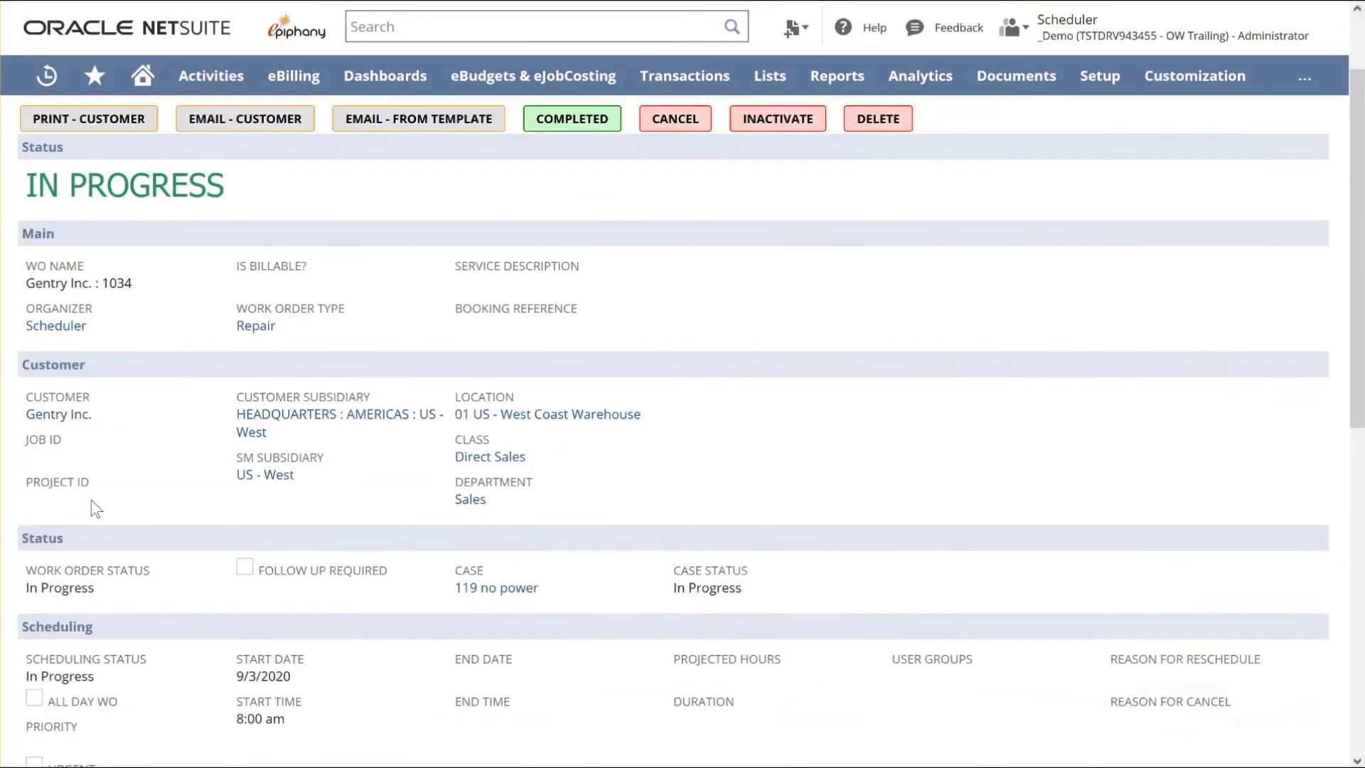
{"action": "left_click", "coordinate": [47, 618]}
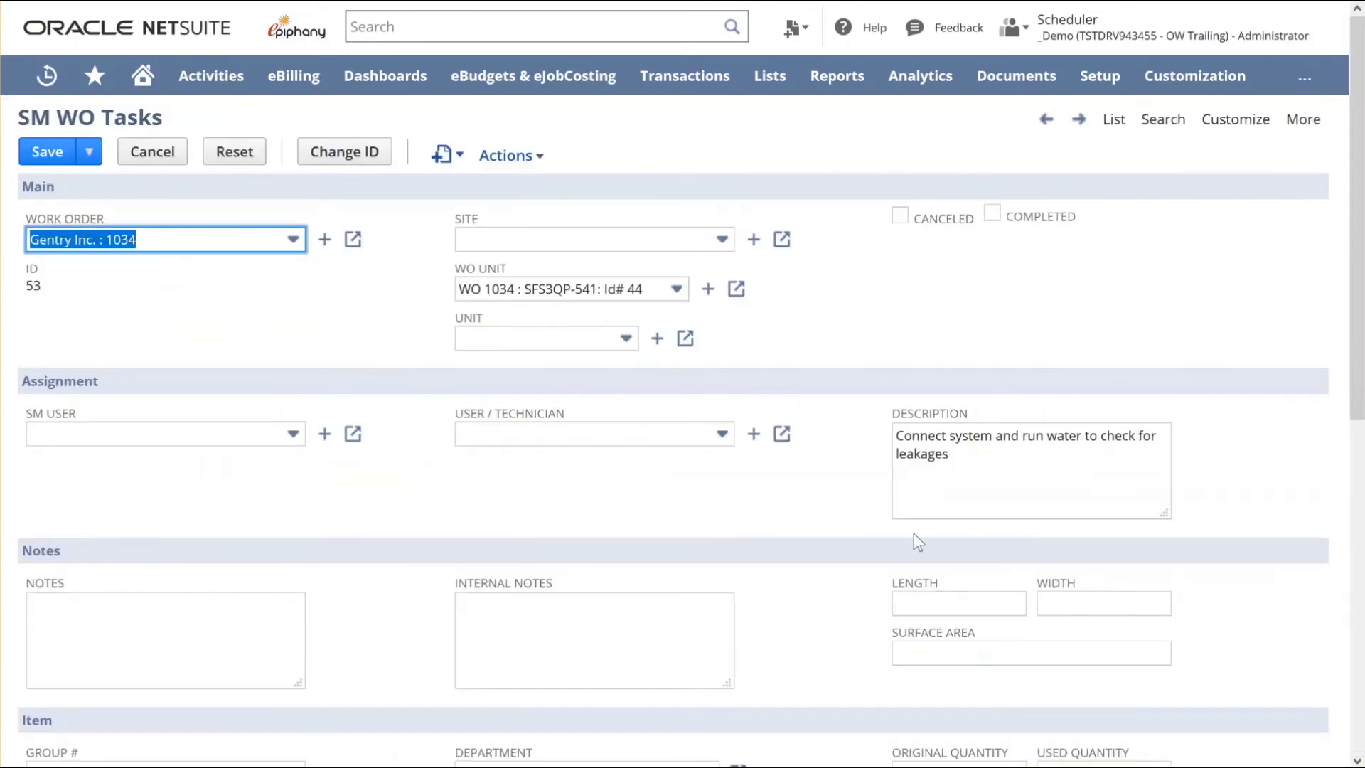
{"action": "left_click", "coordinate": [993, 213]}
{"action": "scroll", "coordinate": [851, 367], "scroll_direction": "down", "scroll_amount": 7}
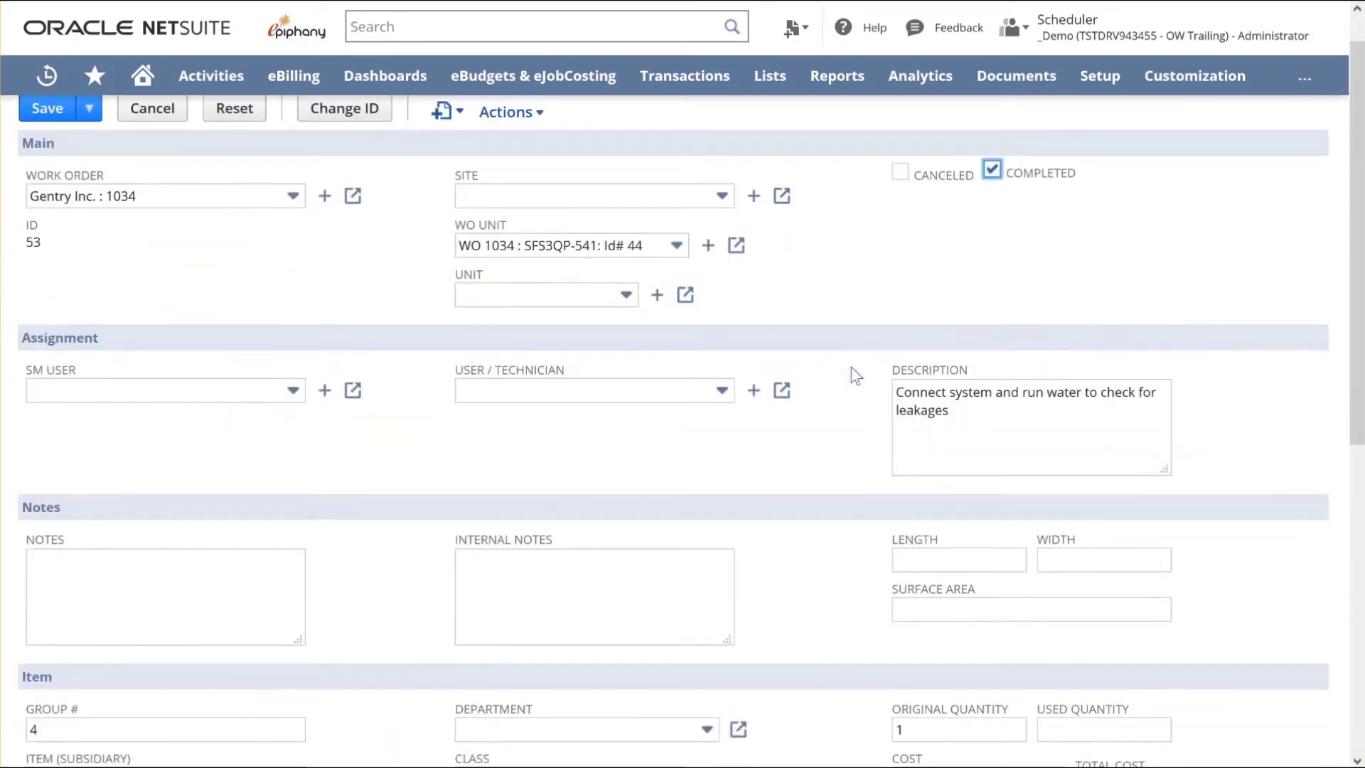
{"action": "left_click", "coordinate": [1085, 295]}
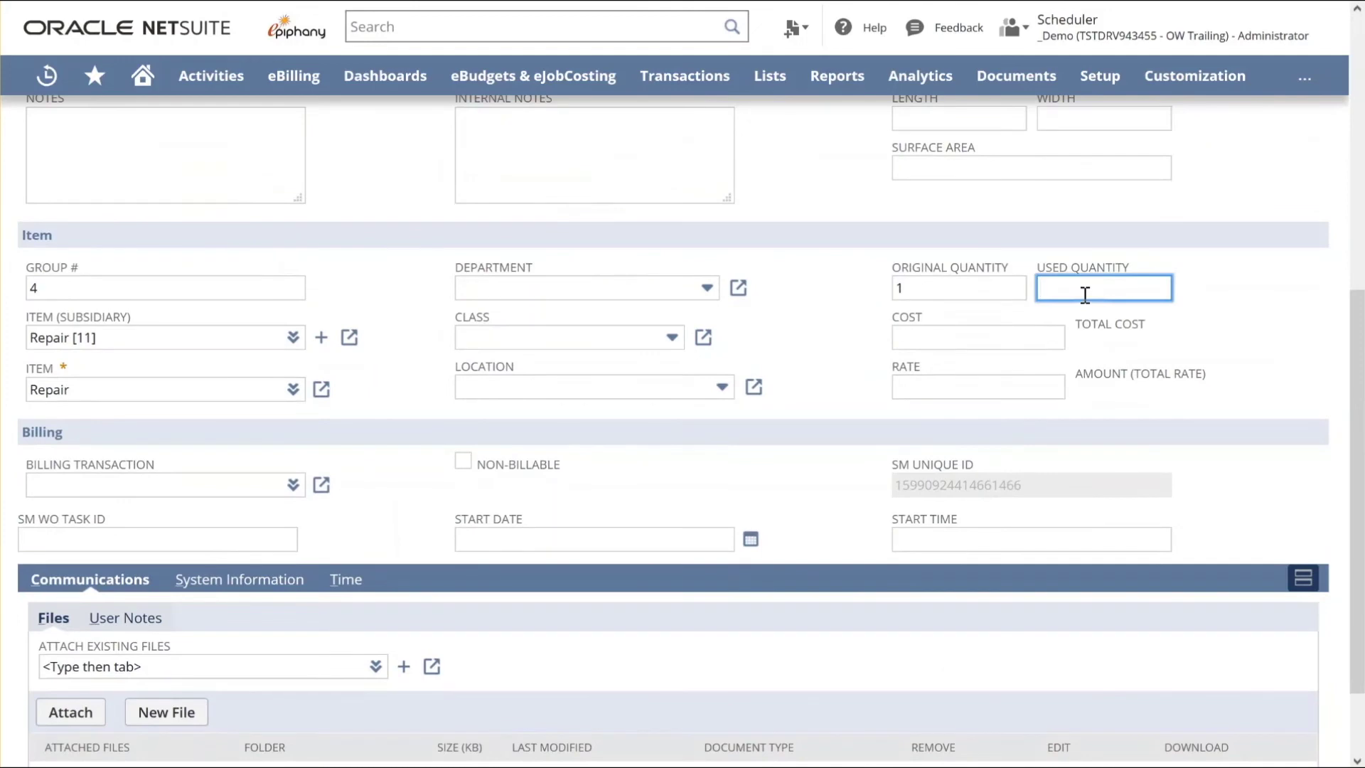
{"action": "type", "text": "1"}
{"action": "scroll", "coordinate": [999, 213], "scroll_direction": "up", "scroll_amount": 7}
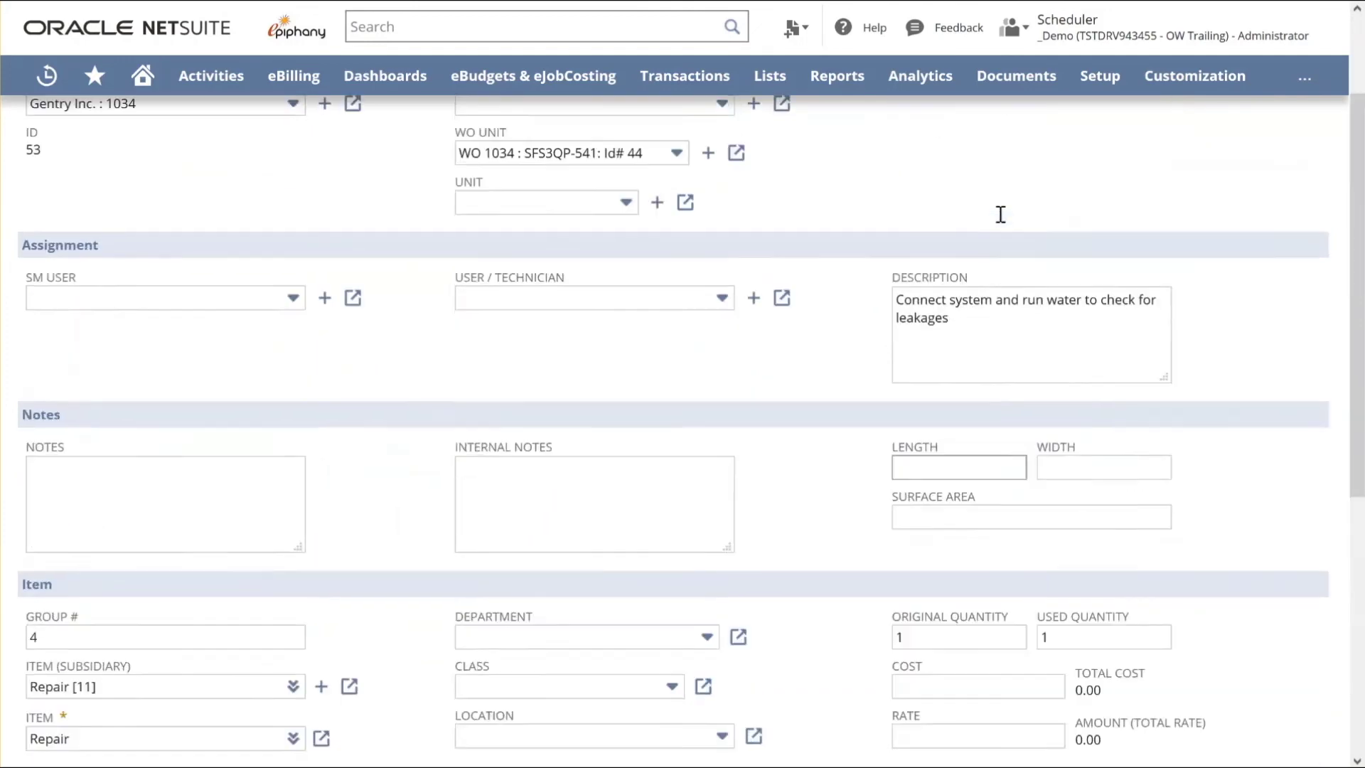
{"action": "left_click", "coordinate": [38, 163]}
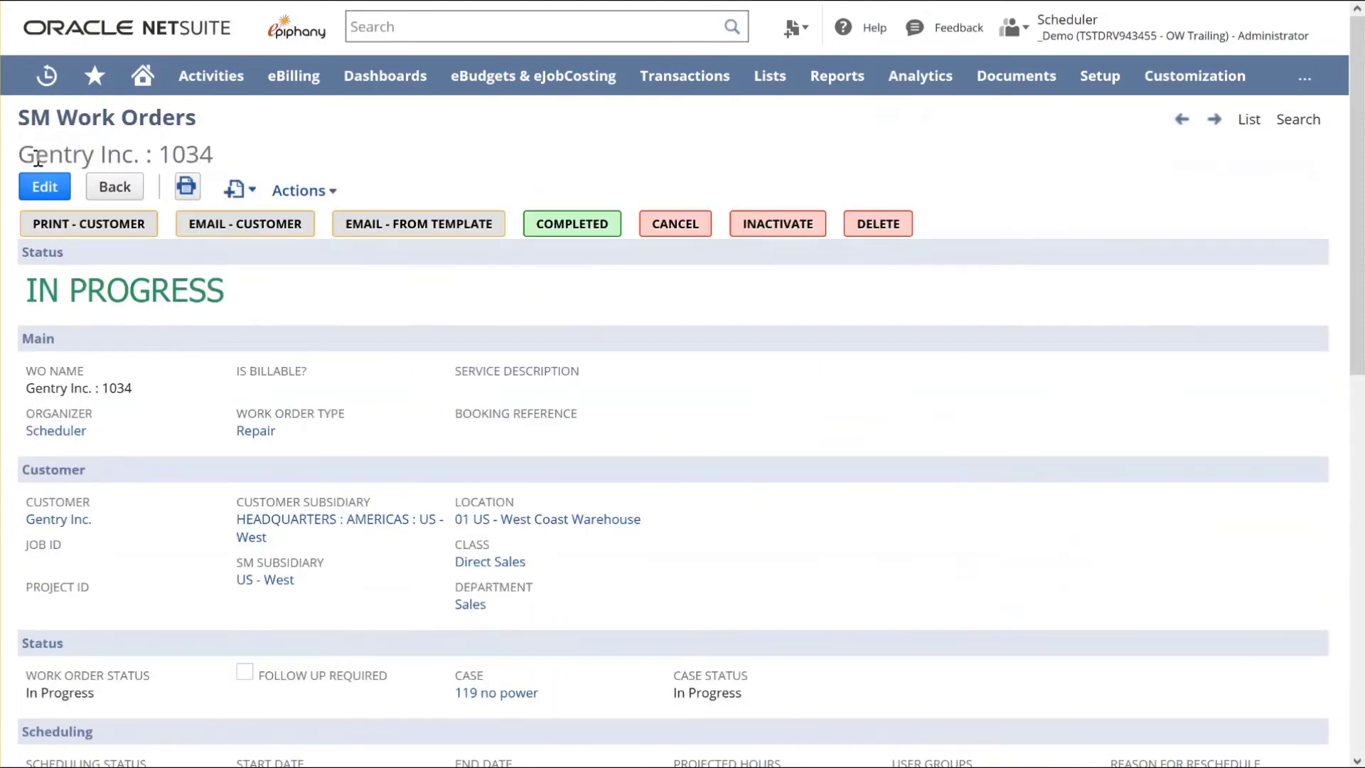
- Add a Repair task with a quantity of 1 to the work order, submit it and close the summary
{"action": "scroll", "coordinate": [113, 488], "scroll_direction": "down", "scroll_amount": 1}
{"action": "scroll", "coordinate": [112, 490], "scroll_direction": "down", "scroll_amount": 10}
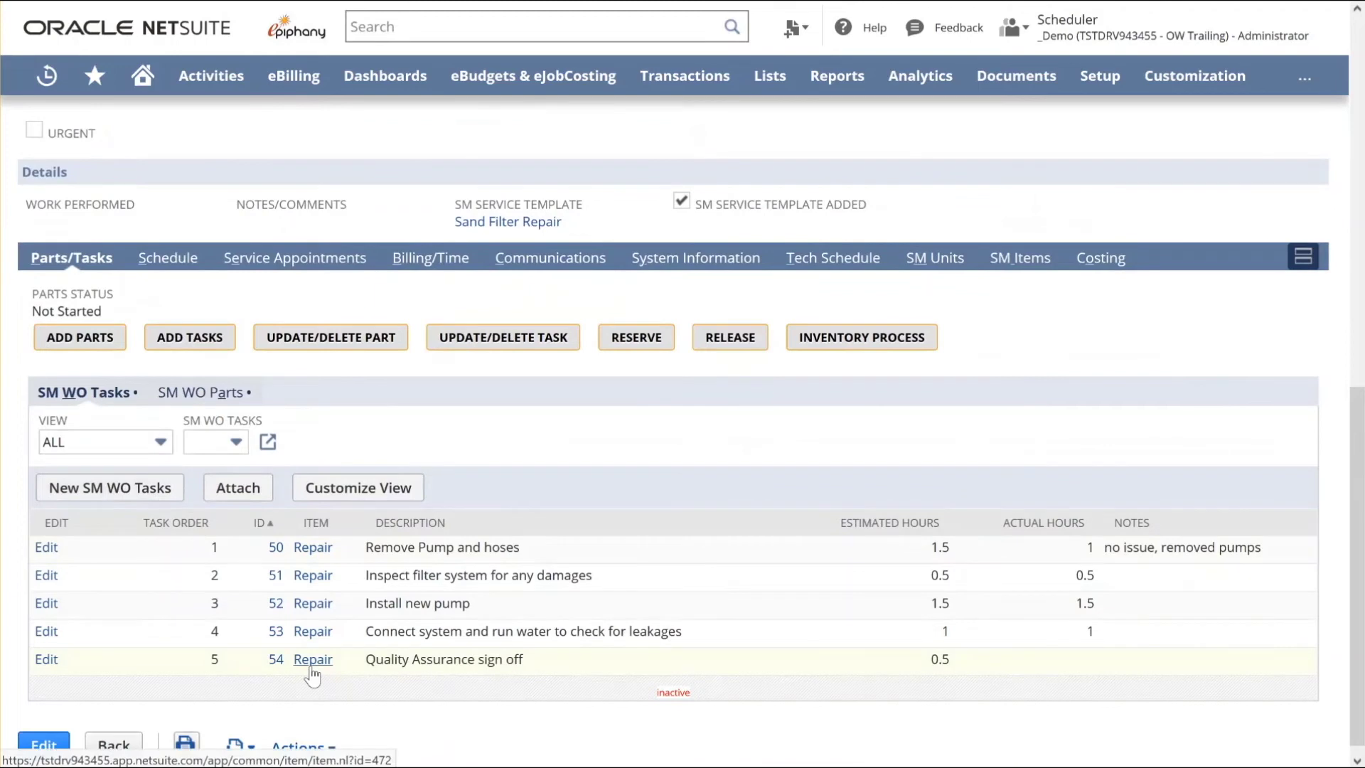
{"action": "mouse_move", "coordinate": [312, 674]}
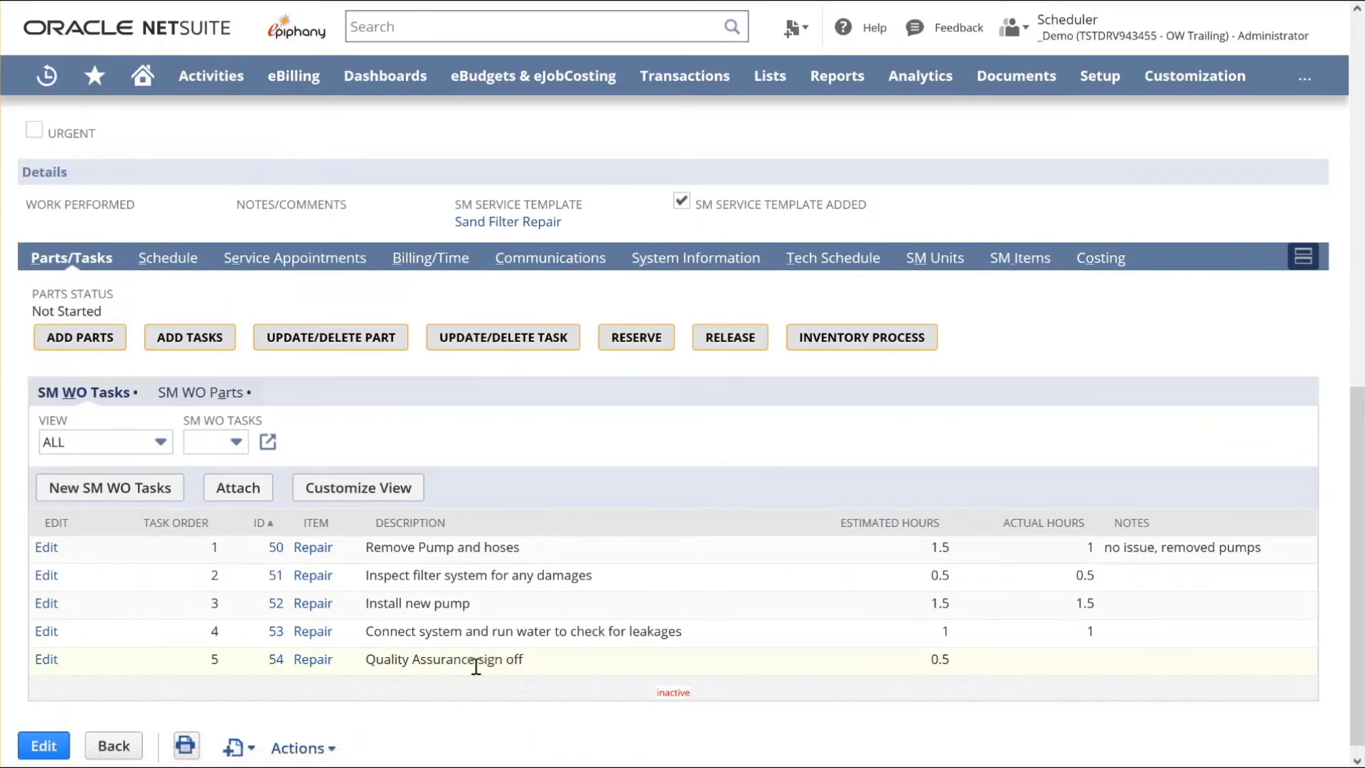
{"action": "left_click", "coordinate": [212, 344]}
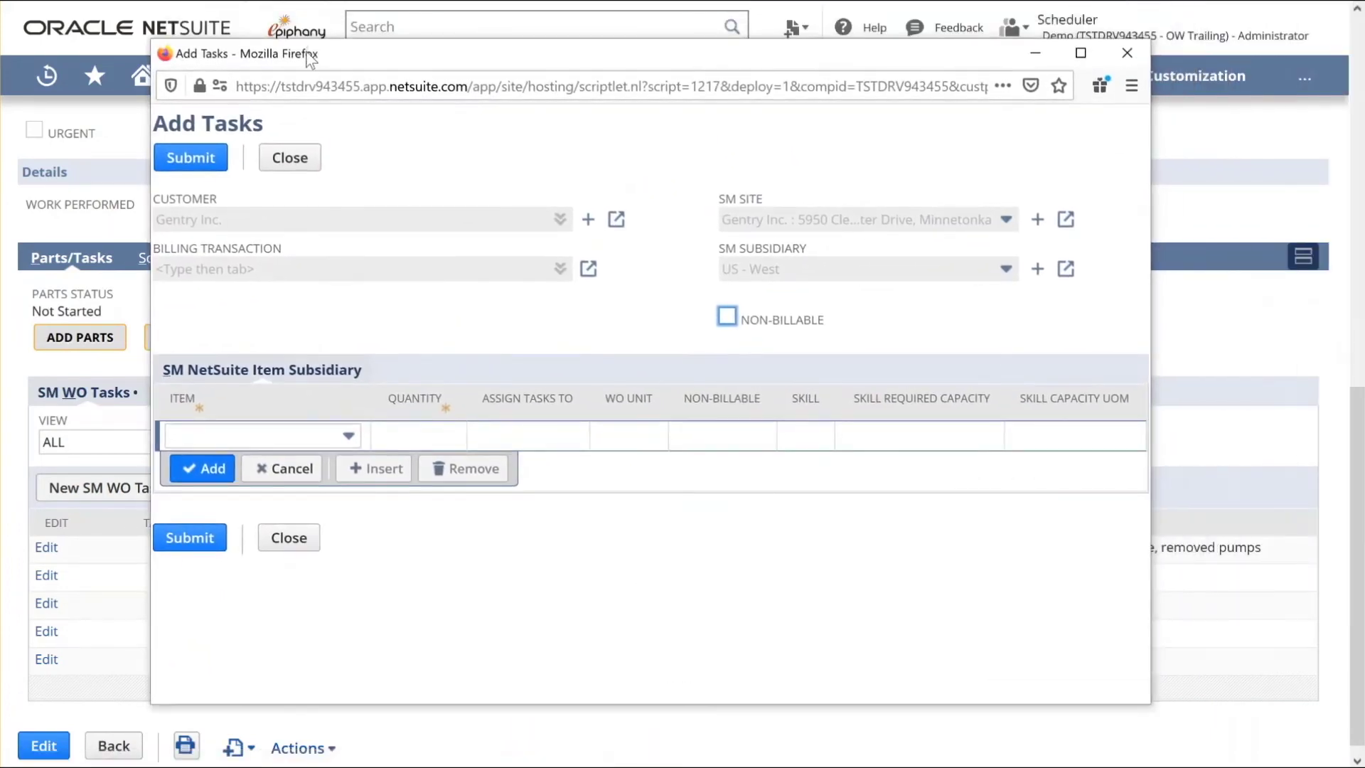
{"action": "left_click", "coordinate": [201, 440]}
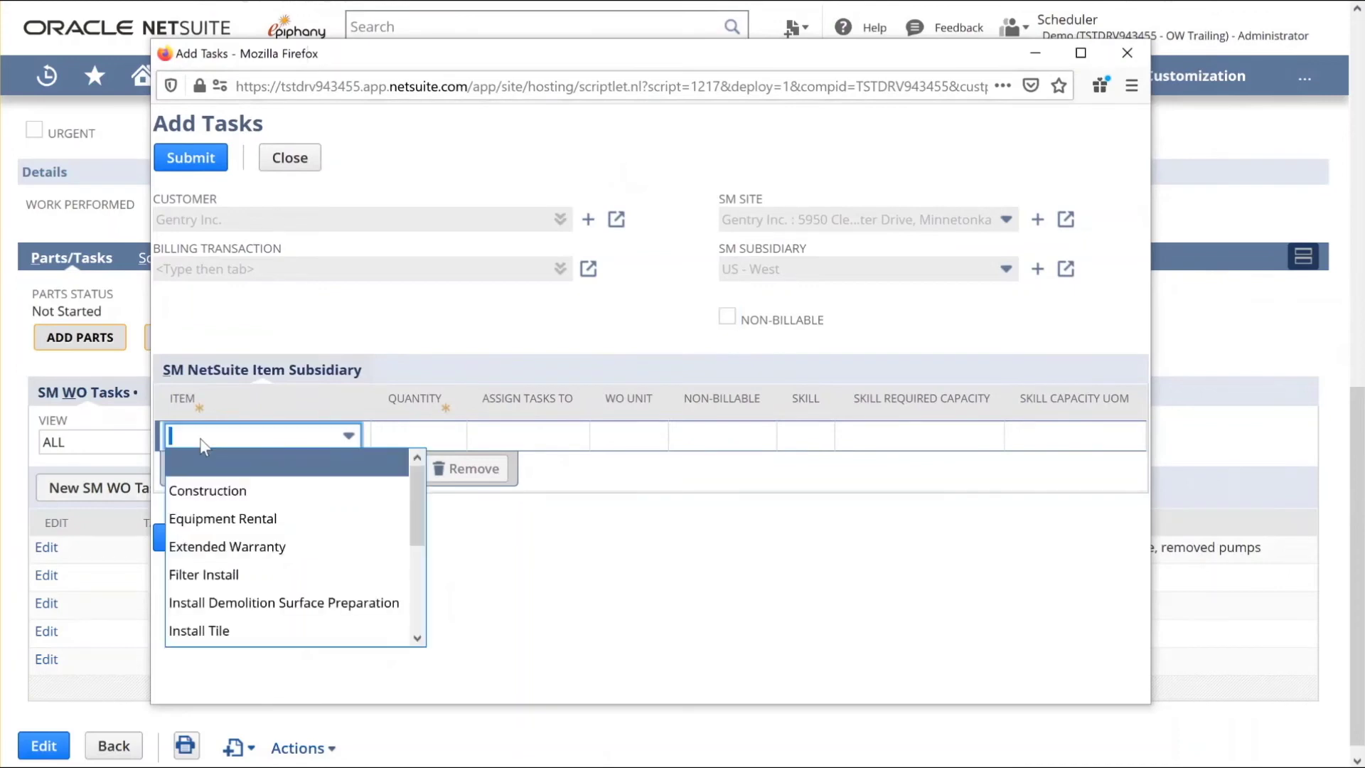
{"action": "type", "text": "Repair"}
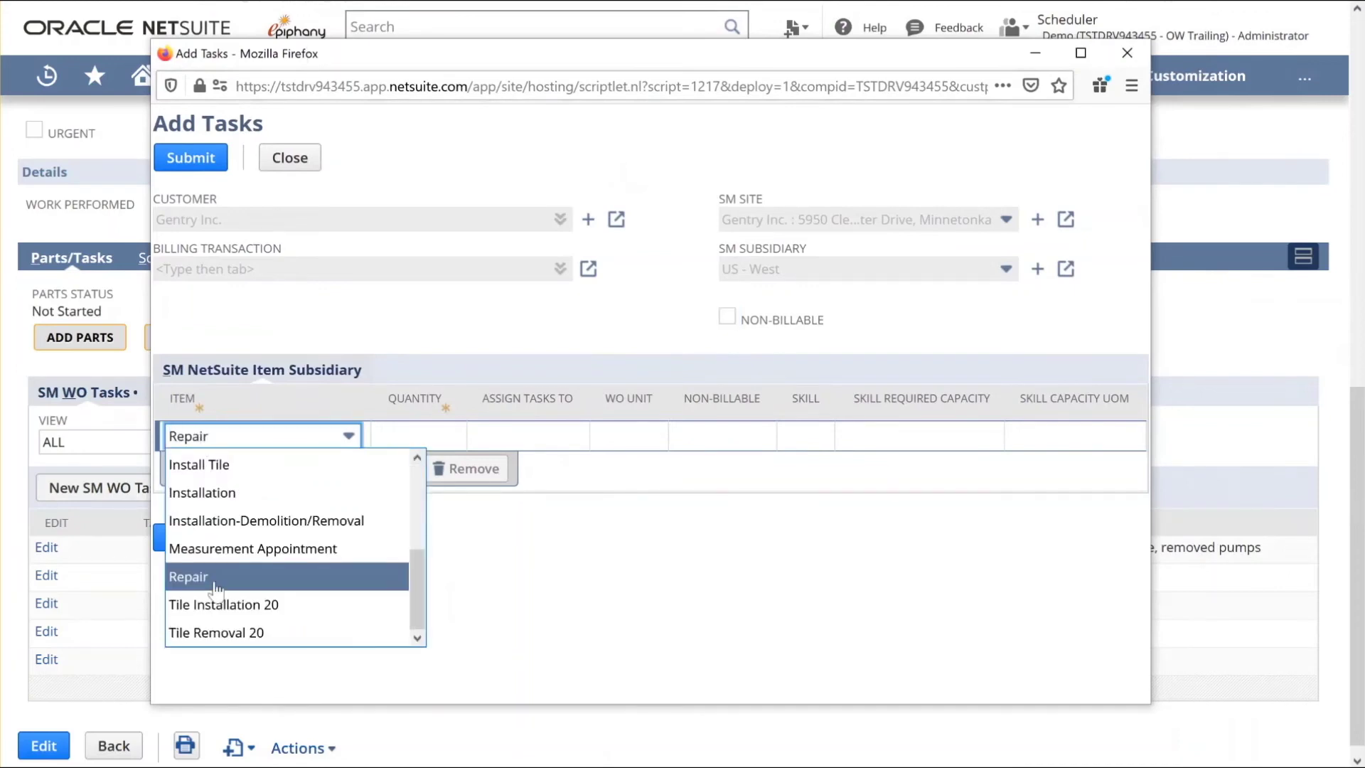
{"action": "key", "text": "Return"}
{"action": "left_click", "coordinate": [427, 437]}
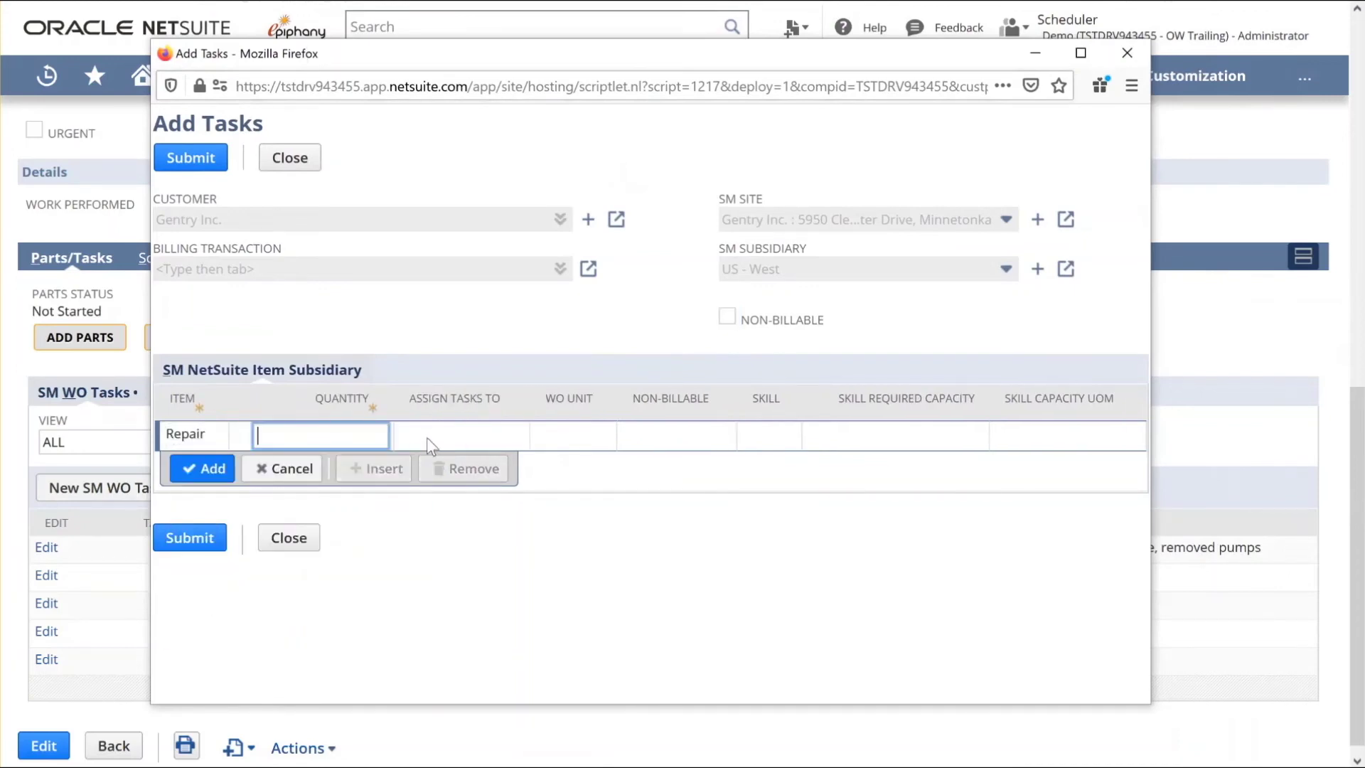
{"action": "type", "text": "1"}
{"action": "key", "text": "Tab"}
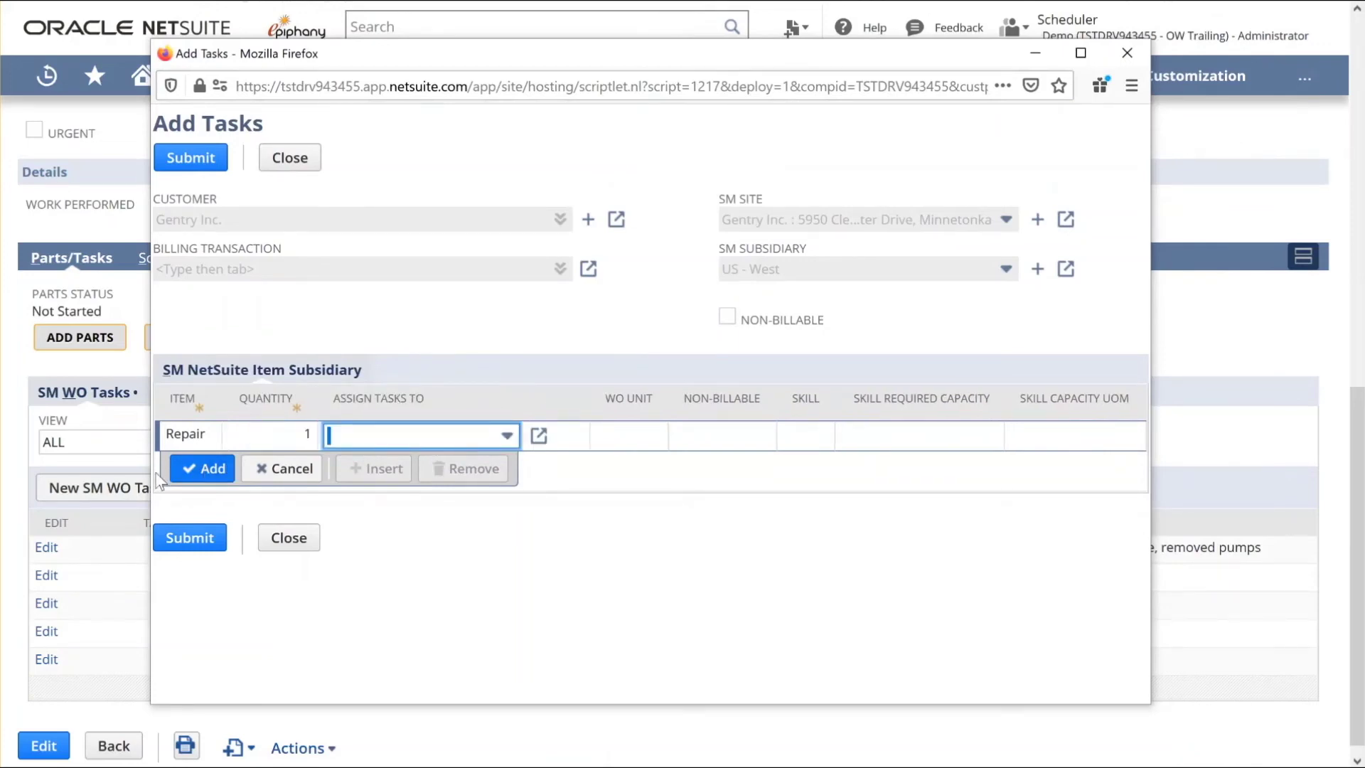
{"action": "left_click", "coordinate": [180, 475]}
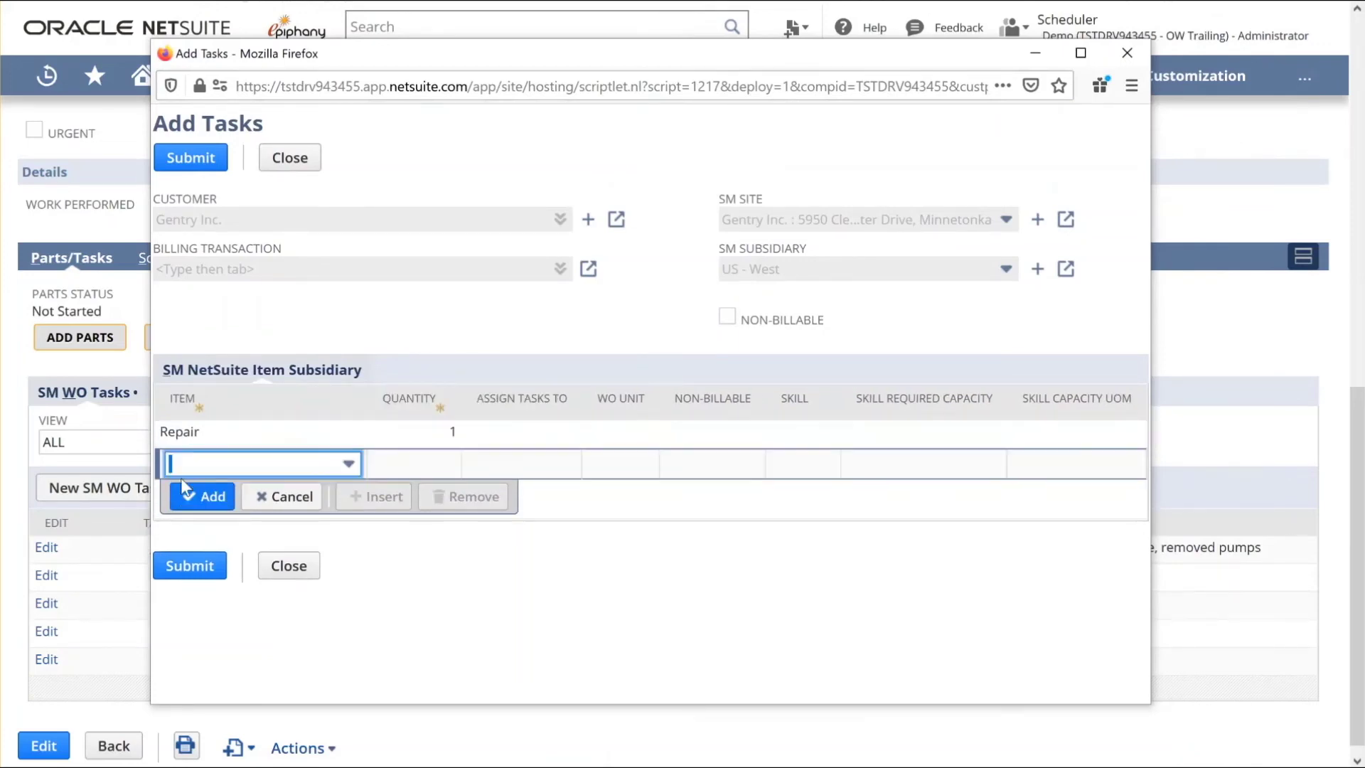
{"action": "left_click", "coordinate": [188, 569]}
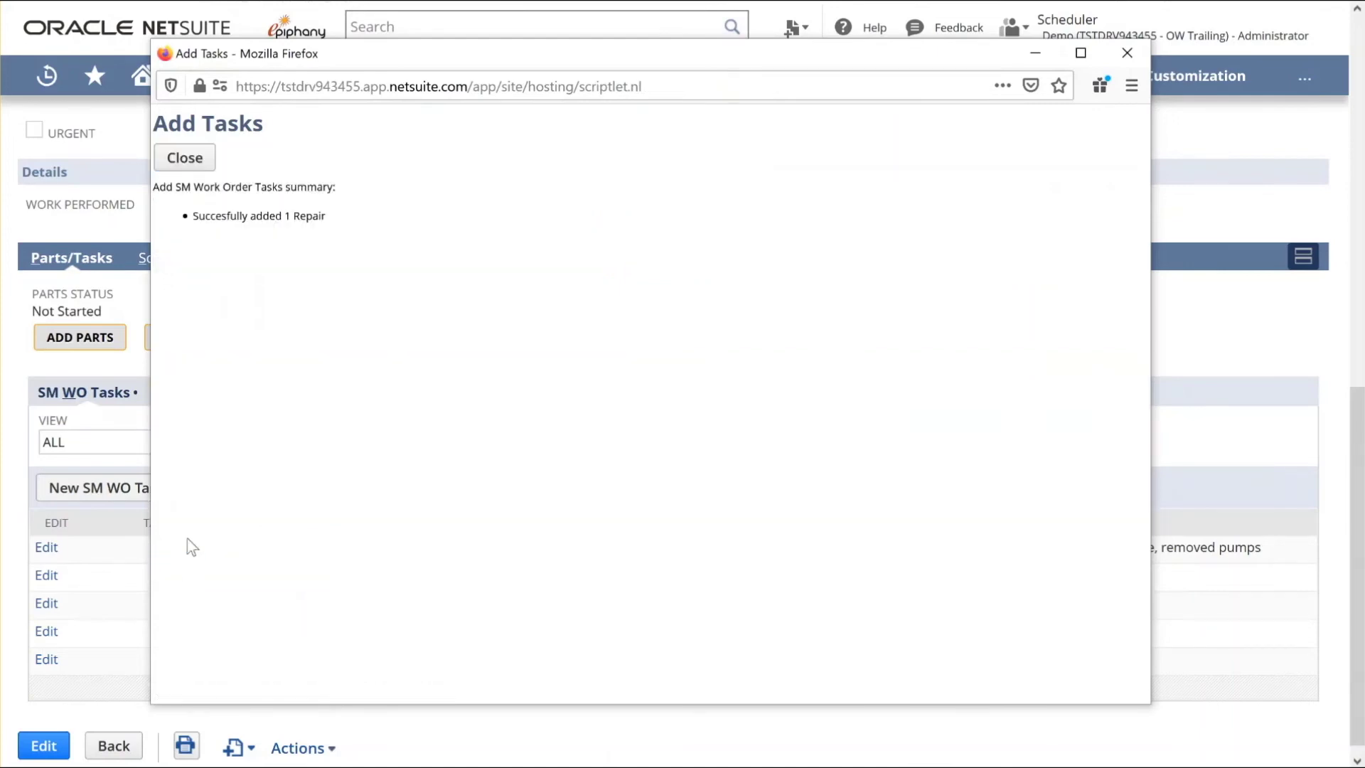
{"action": "left_click", "coordinate": [195, 164]}
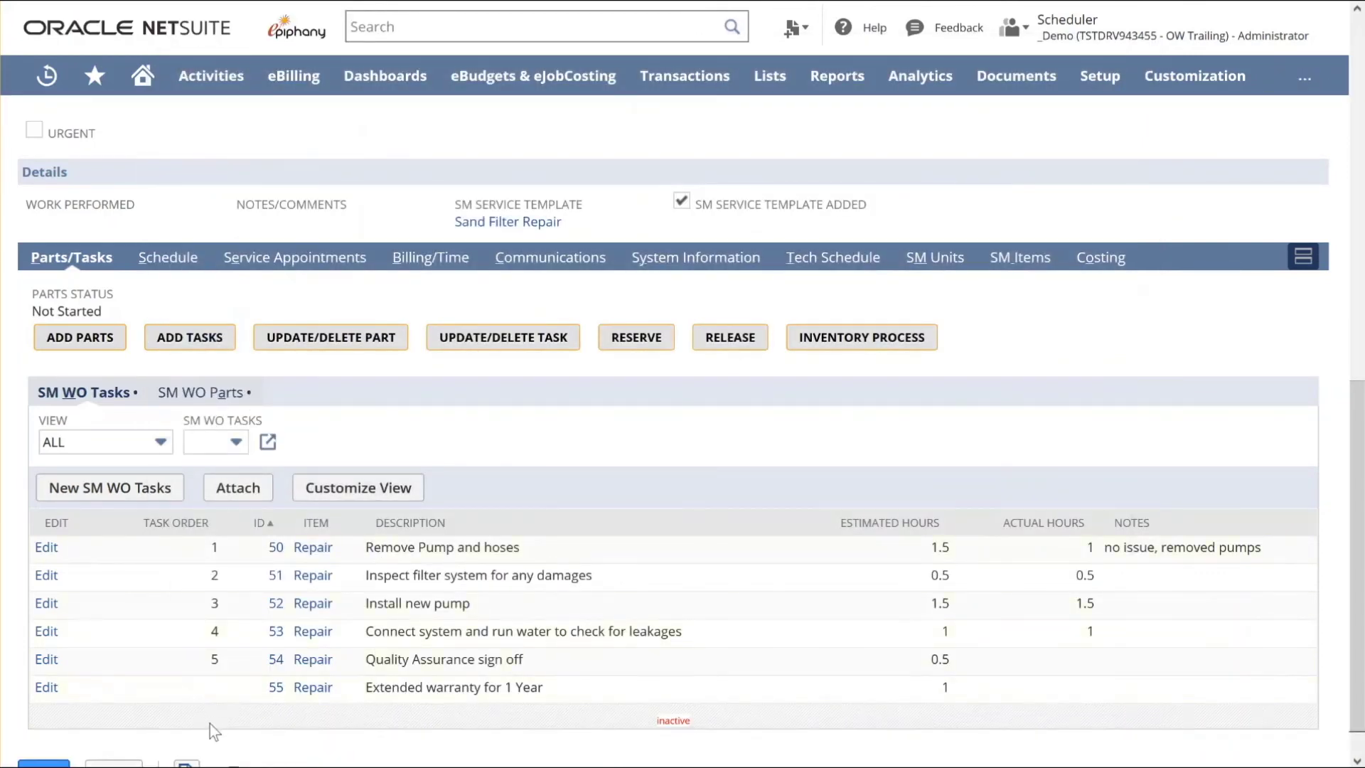
- Open the newly added Repair task for editing and change its description to "reinspect hose"
{"action": "left_click", "coordinate": [46, 688]}
{"action": "left_click", "coordinate": [1074, 436]}
{"action": "left_click_drag", "start_coordinate": [1074, 435], "coordinate": [869, 429]}
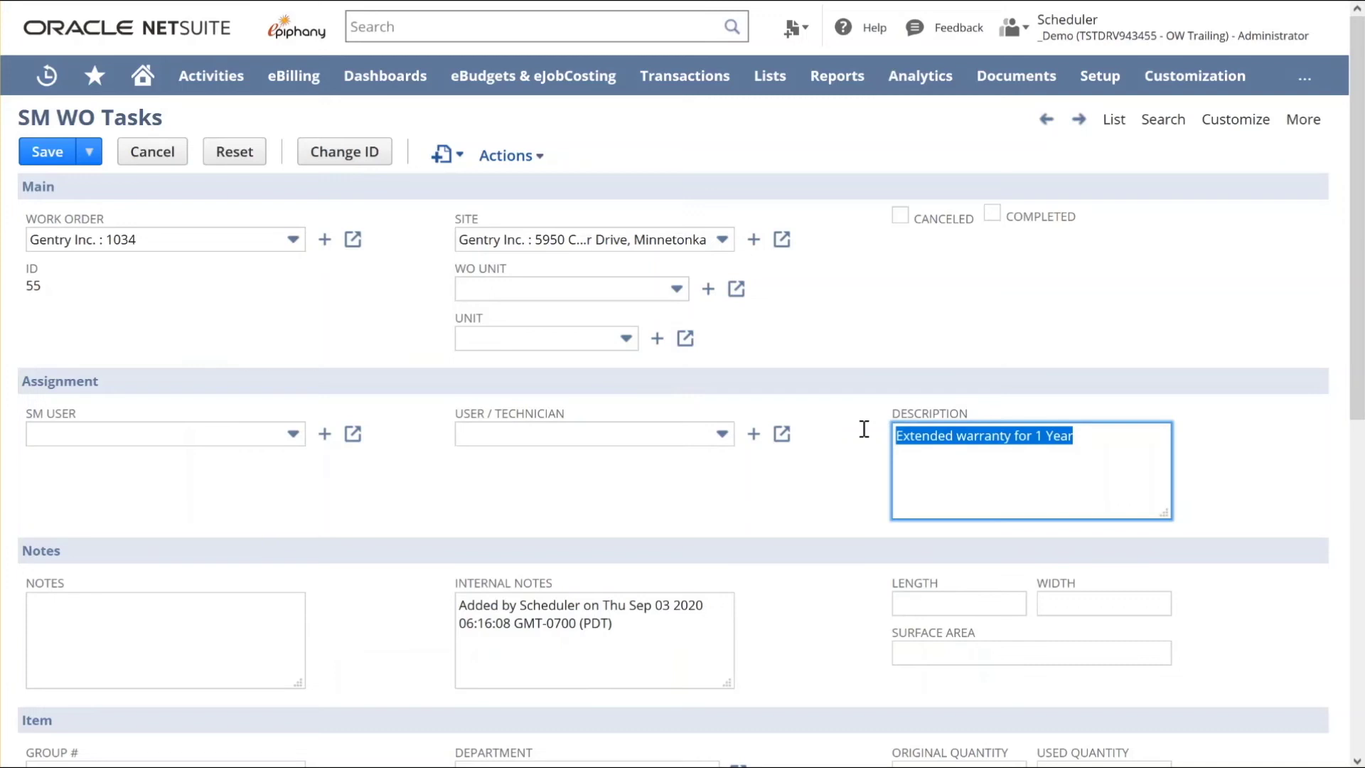
{"action": "type", "text": "reinspect hose"}
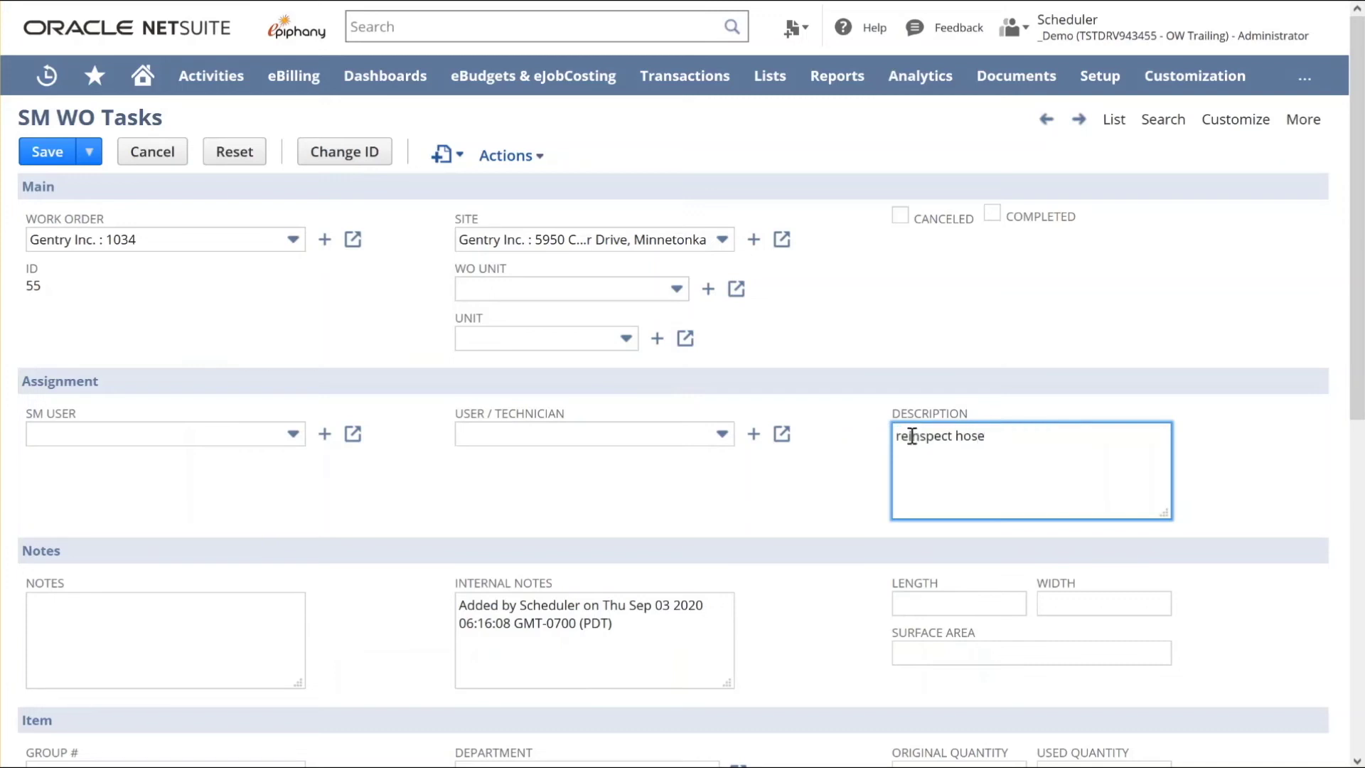
{"action": "left_click", "coordinate": [748, 507]}
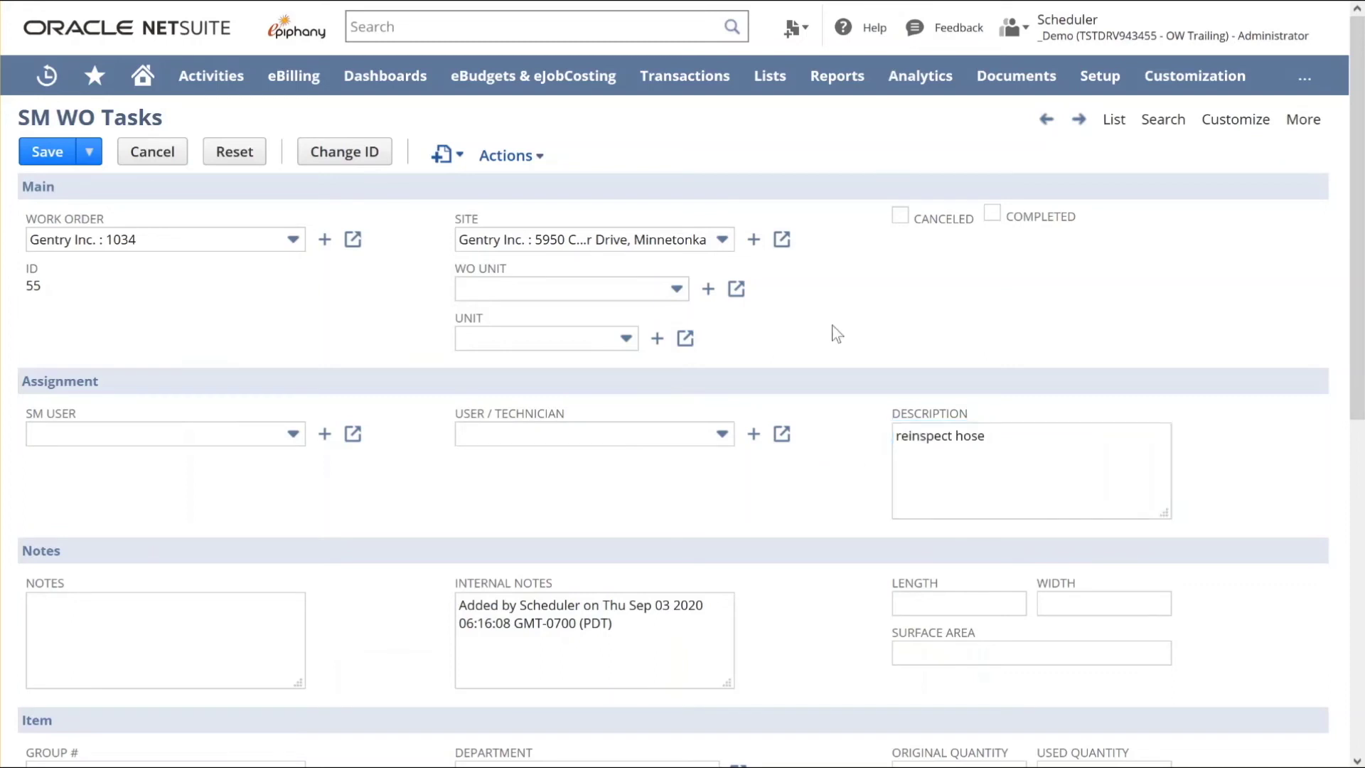
- Mark the "reinspect hose" task as completed with a used quantity of 1 and save it
{"action": "left_click", "coordinate": [993, 216]}
{"action": "scroll", "coordinate": [799, 481], "scroll_direction": "down", "scroll_amount": 3}
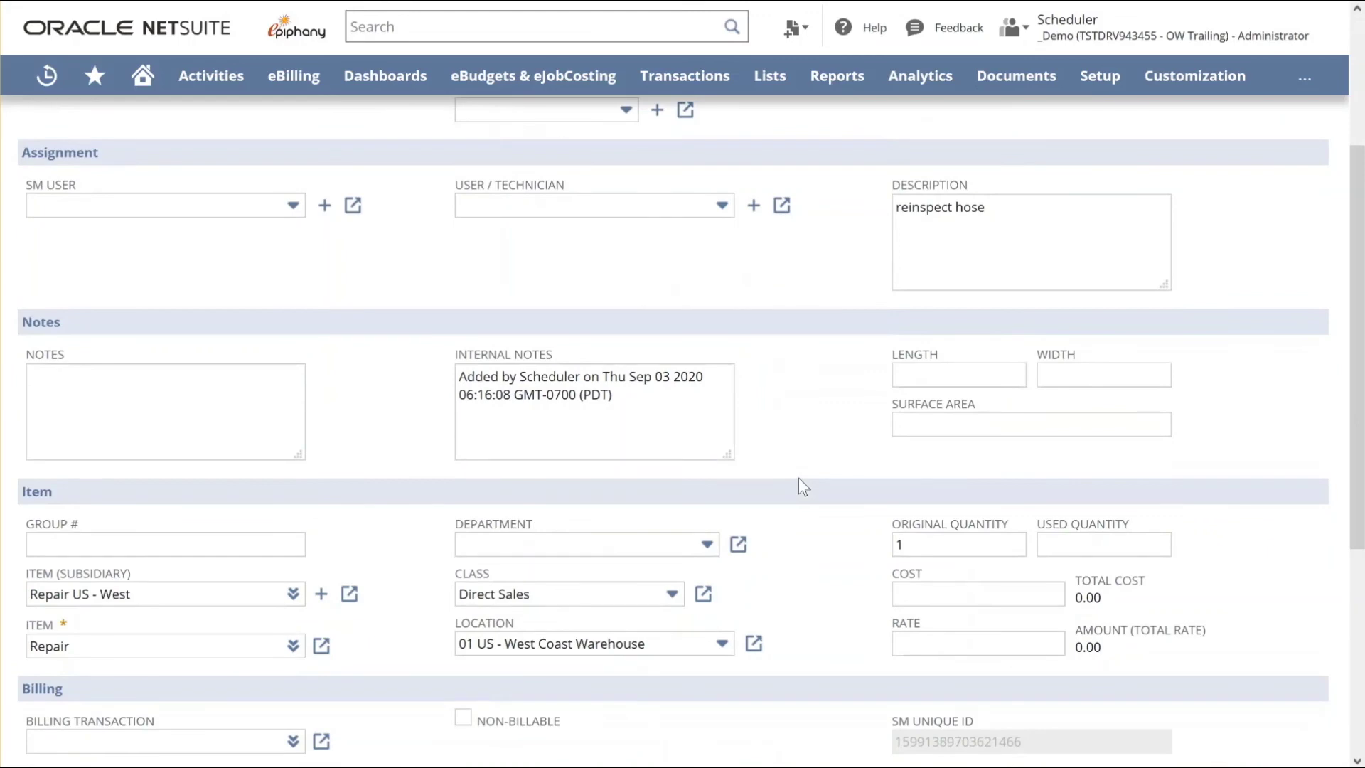
{"action": "left_click", "coordinate": [1049, 545]}
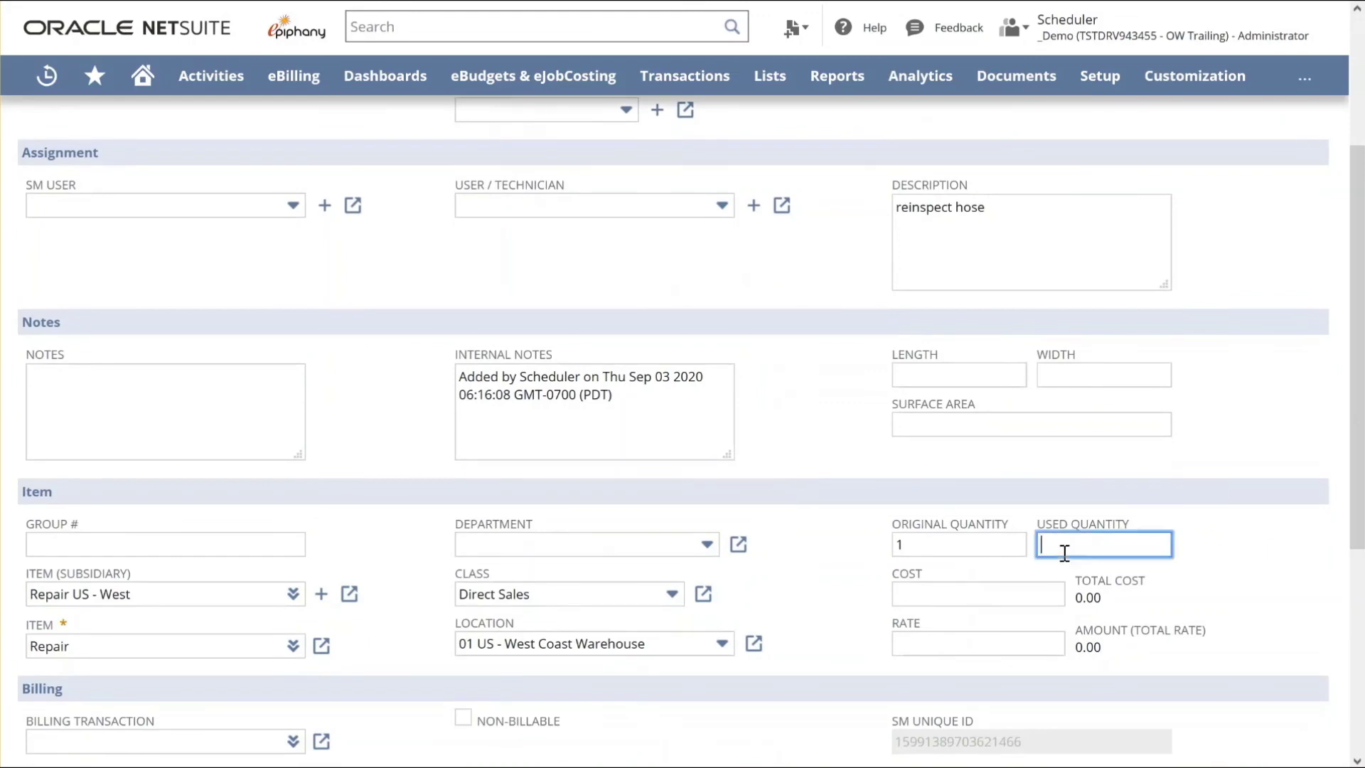
{"action": "type", "text": "1"}
{"action": "left_click", "coordinate": [754, 424]}
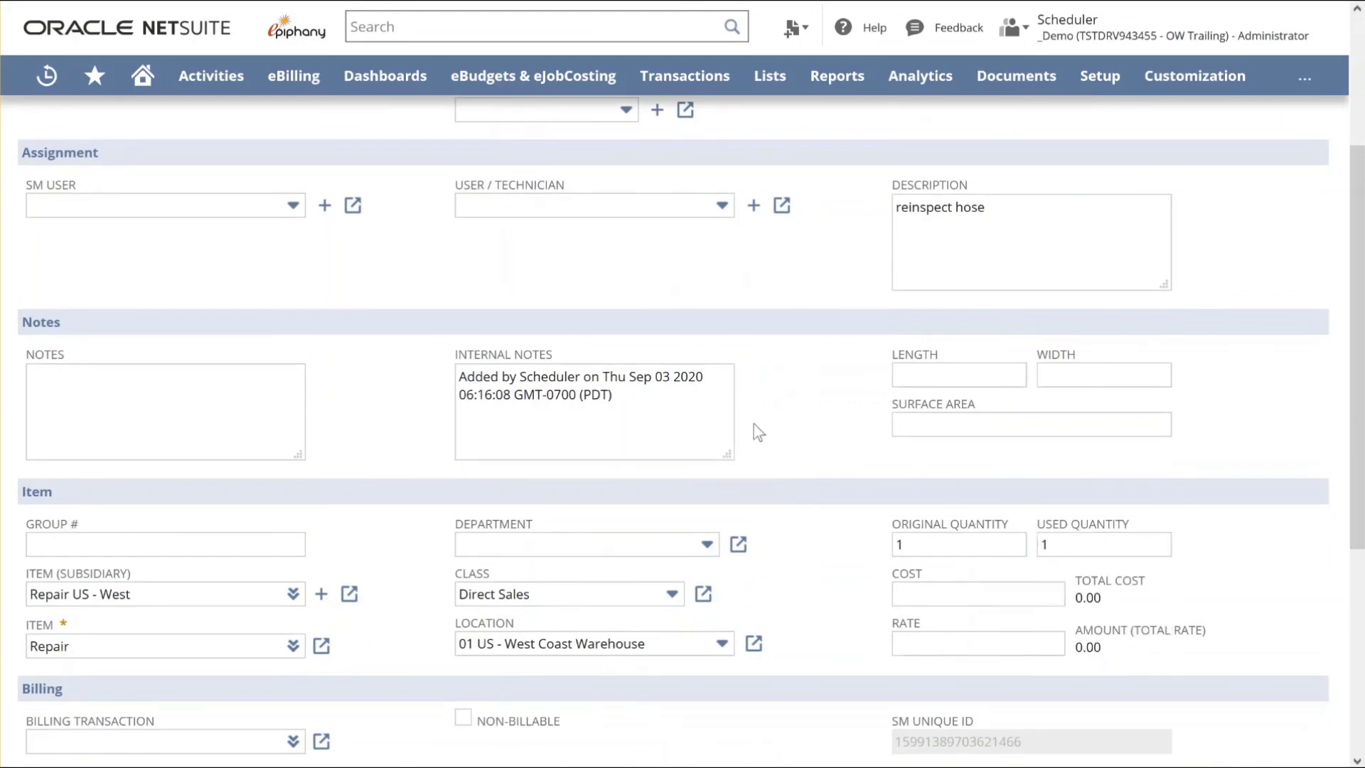
{"action": "scroll", "coordinate": [754, 424], "scroll_direction": "up", "scroll_amount": 3}
{"action": "left_click", "coordinate": [46, 165]}
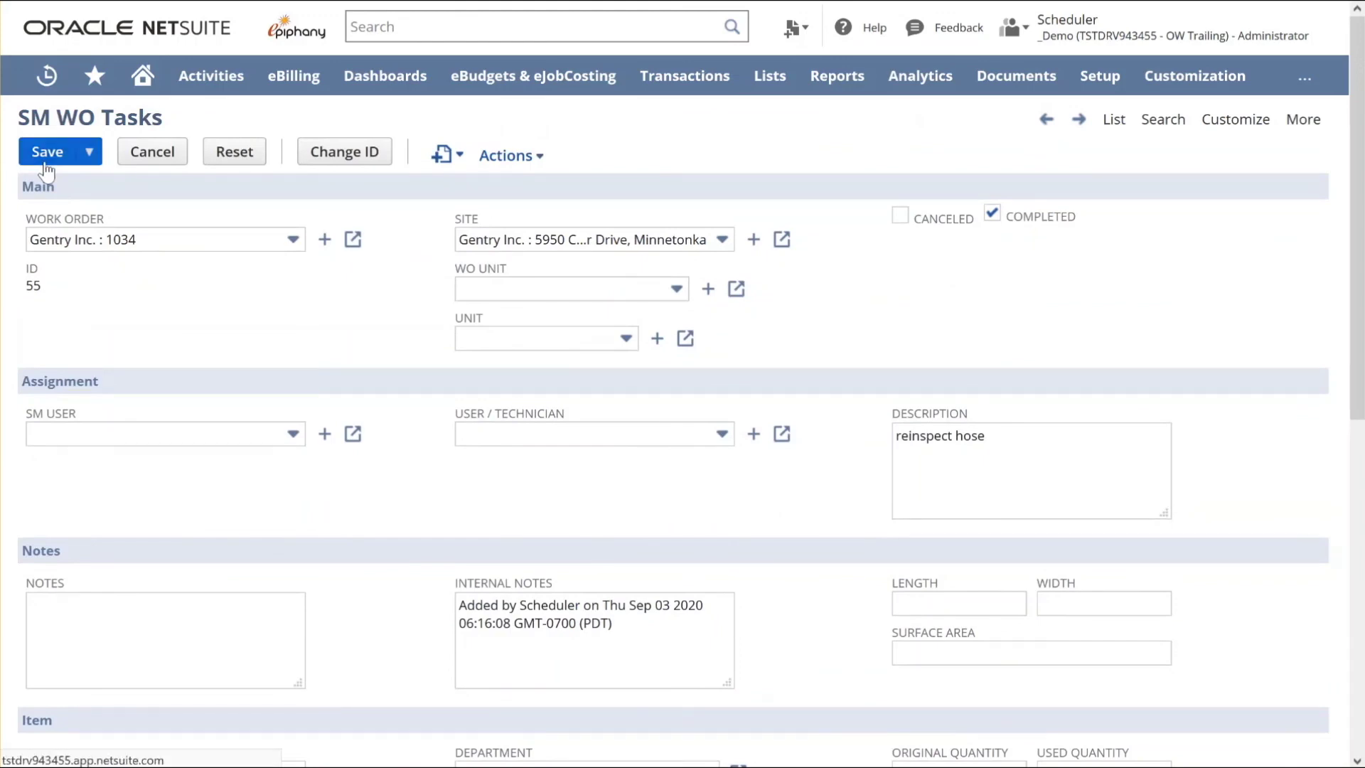
- Mark the "Quality Assurance sign off" task as completed with a used quantity of 0.25 and save it
{"action": "scroll", "coordinate": [206, 522], "scroll_direction": "down", "scroll_amount": 4}
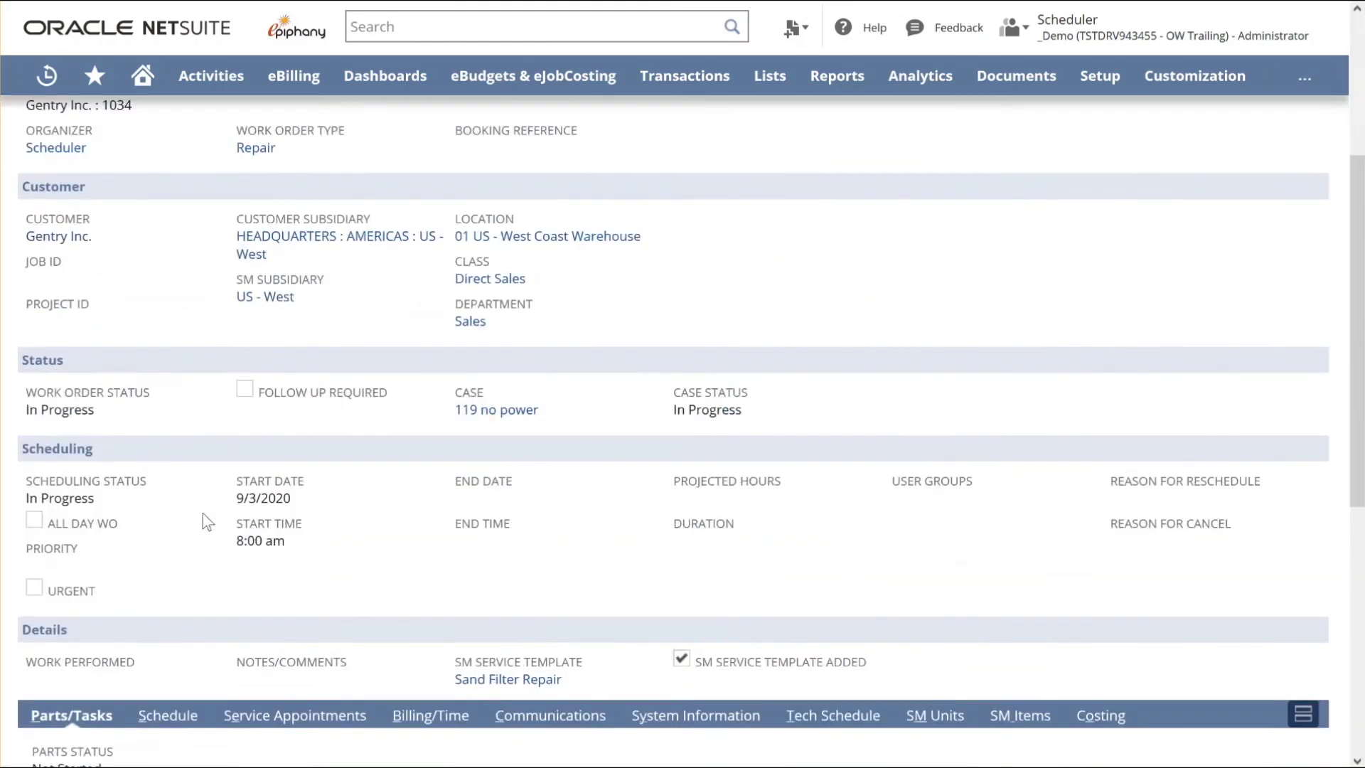
{"action": "scroll", "coordinate": [207, 522], "scroll_direction": "down", "scroll_amount": 7}
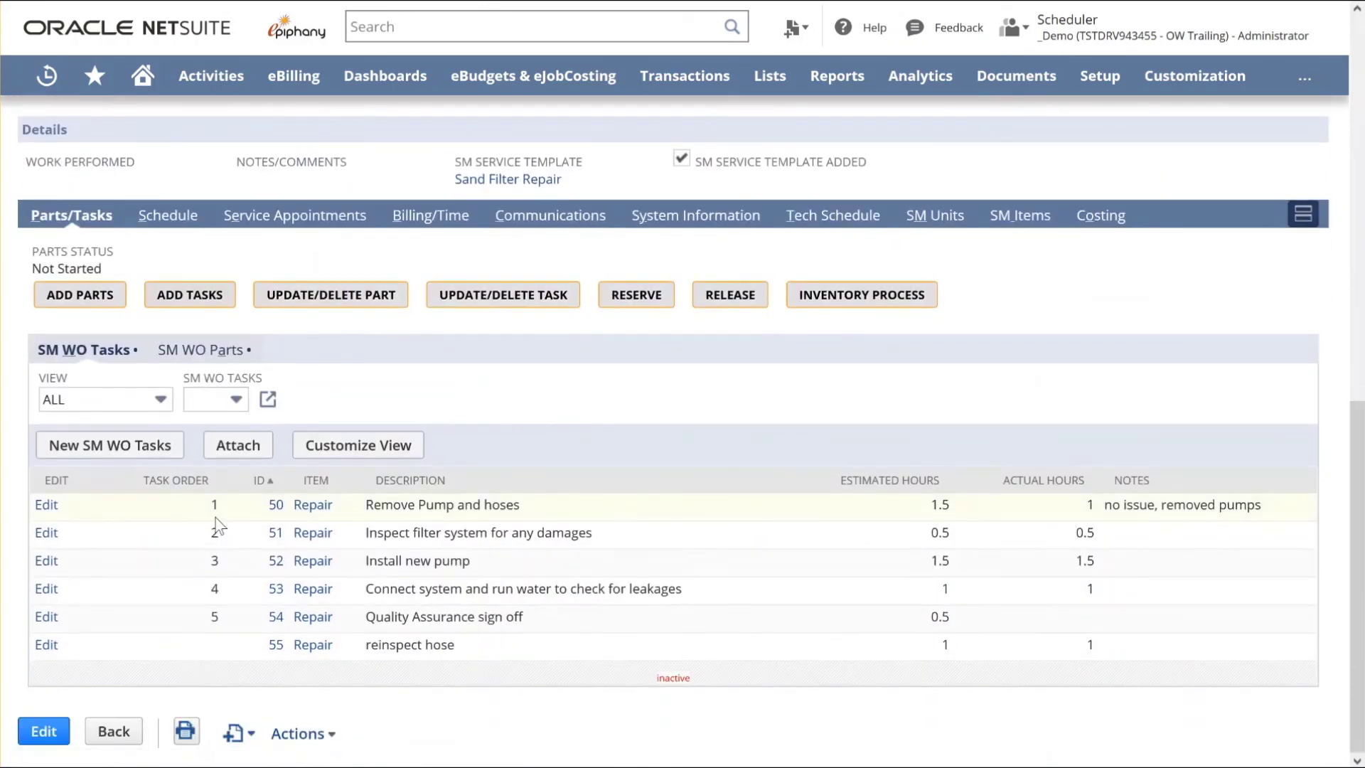
{"action": "left_click", "coordinate": [48, 618]}
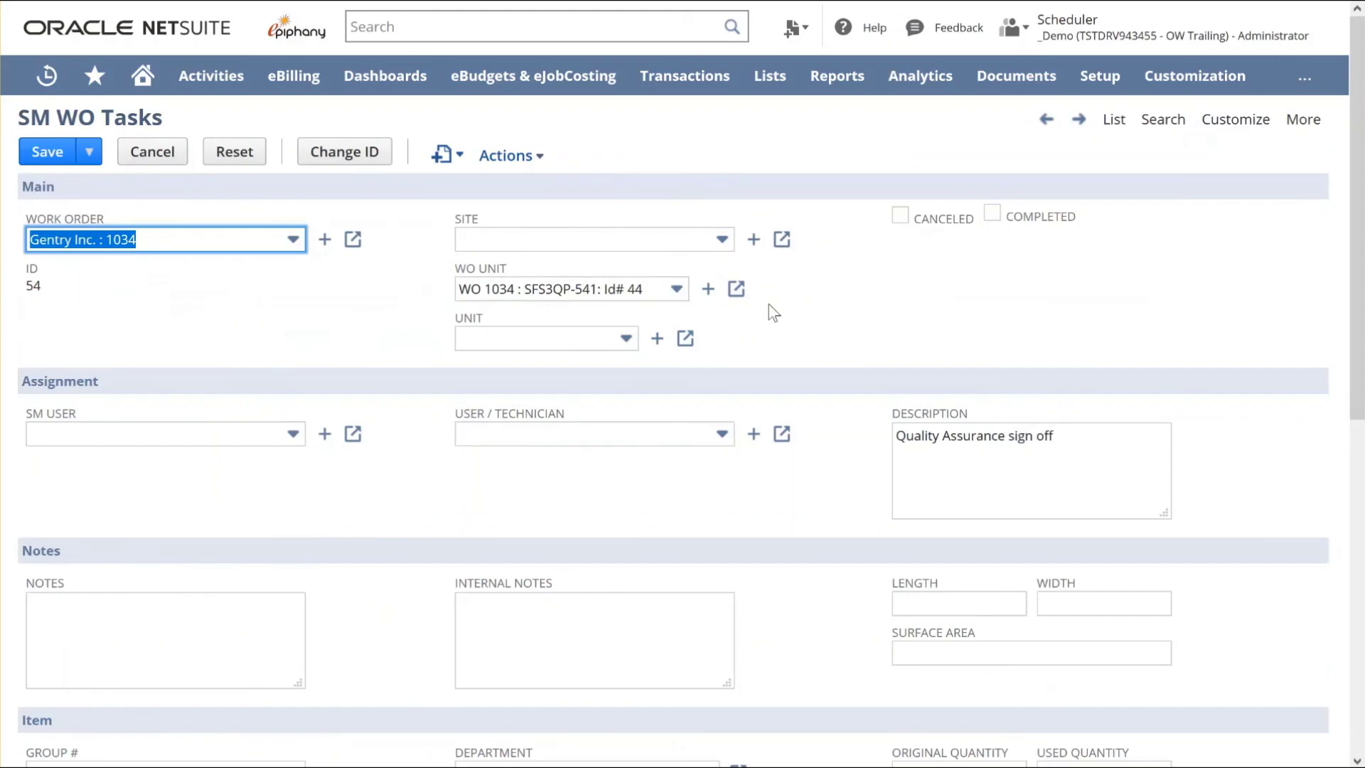
{"action": "left_click", "coordinate": [992, 213]}
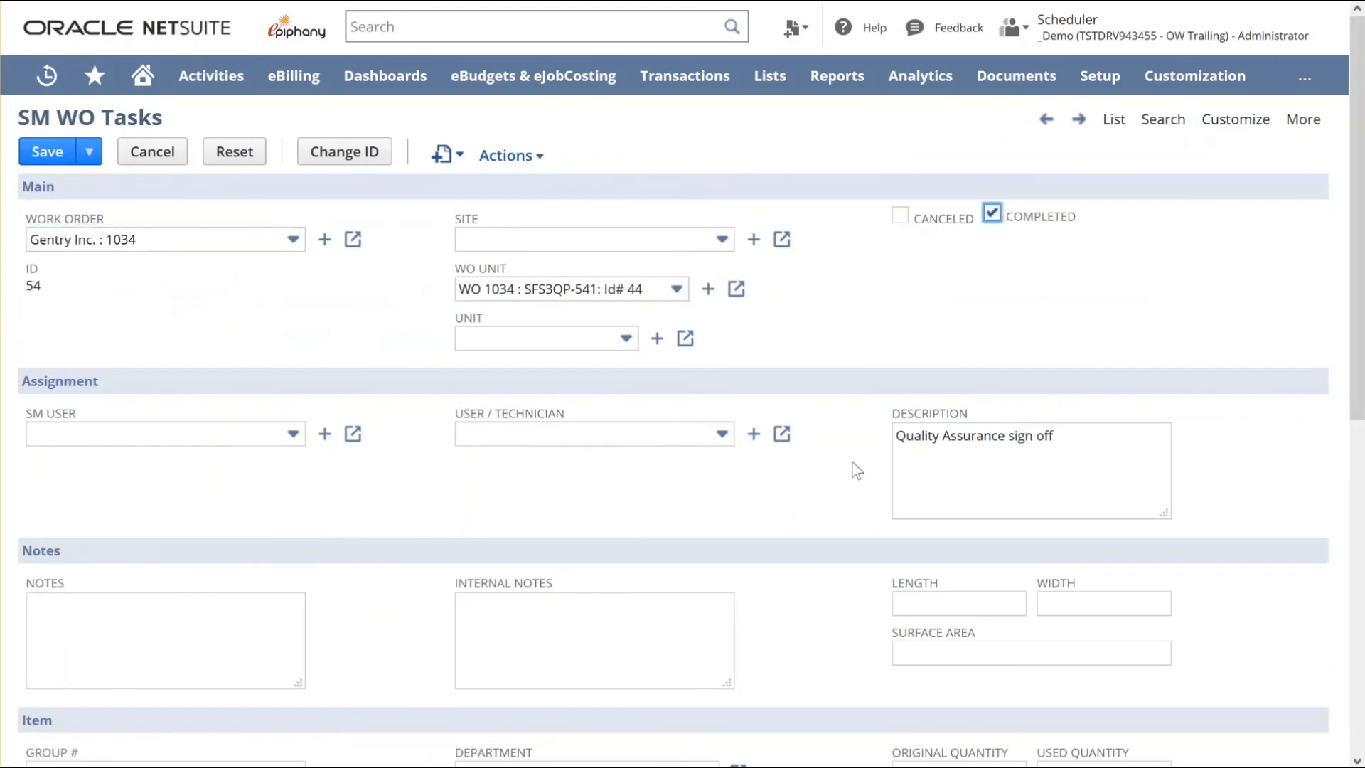
{"action": "scroll", "coordinate": [857, 469], "scroll_direction": "down", "scroll_amount": 5}
{"action": "left_click", "coordinate": [1056, 450]}
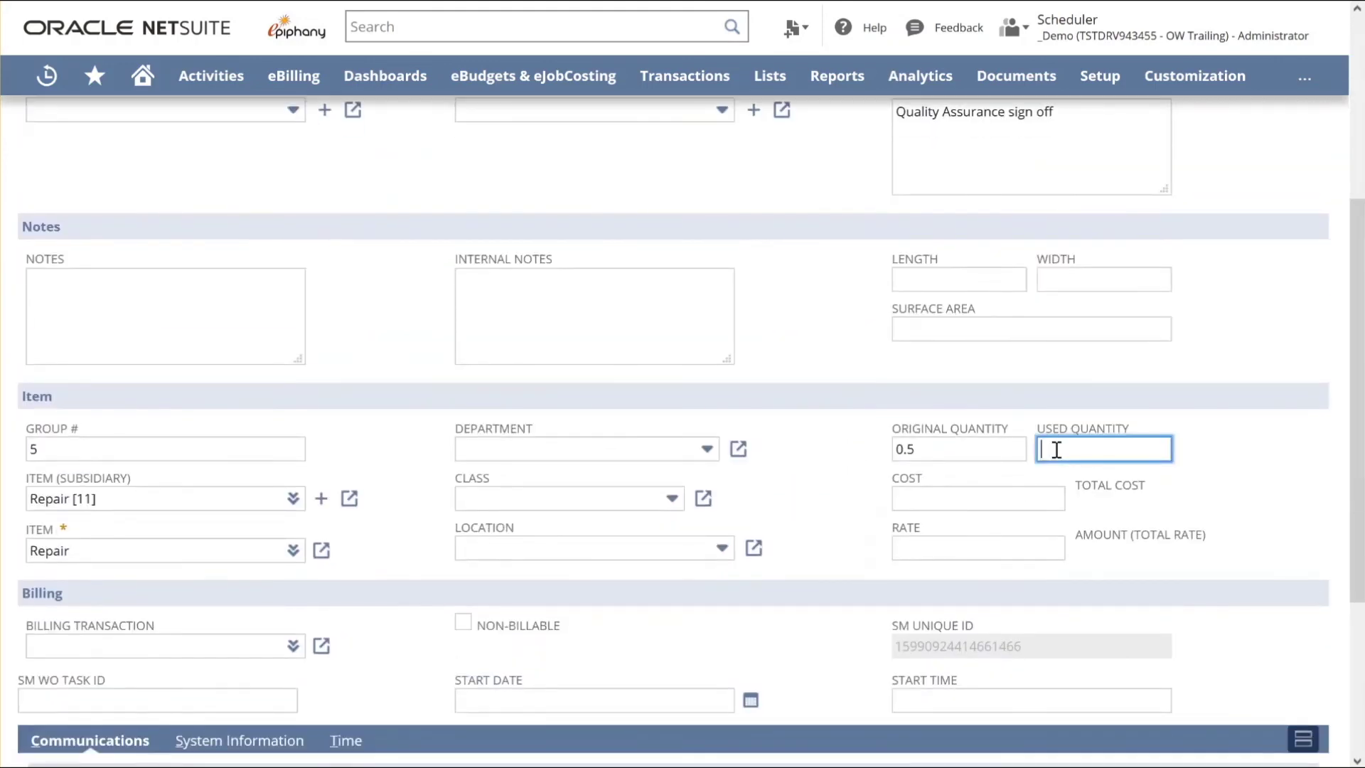
{"action": "type", "text": ".25"}
{"action": "left_click", "coordinate": [941, 384]}
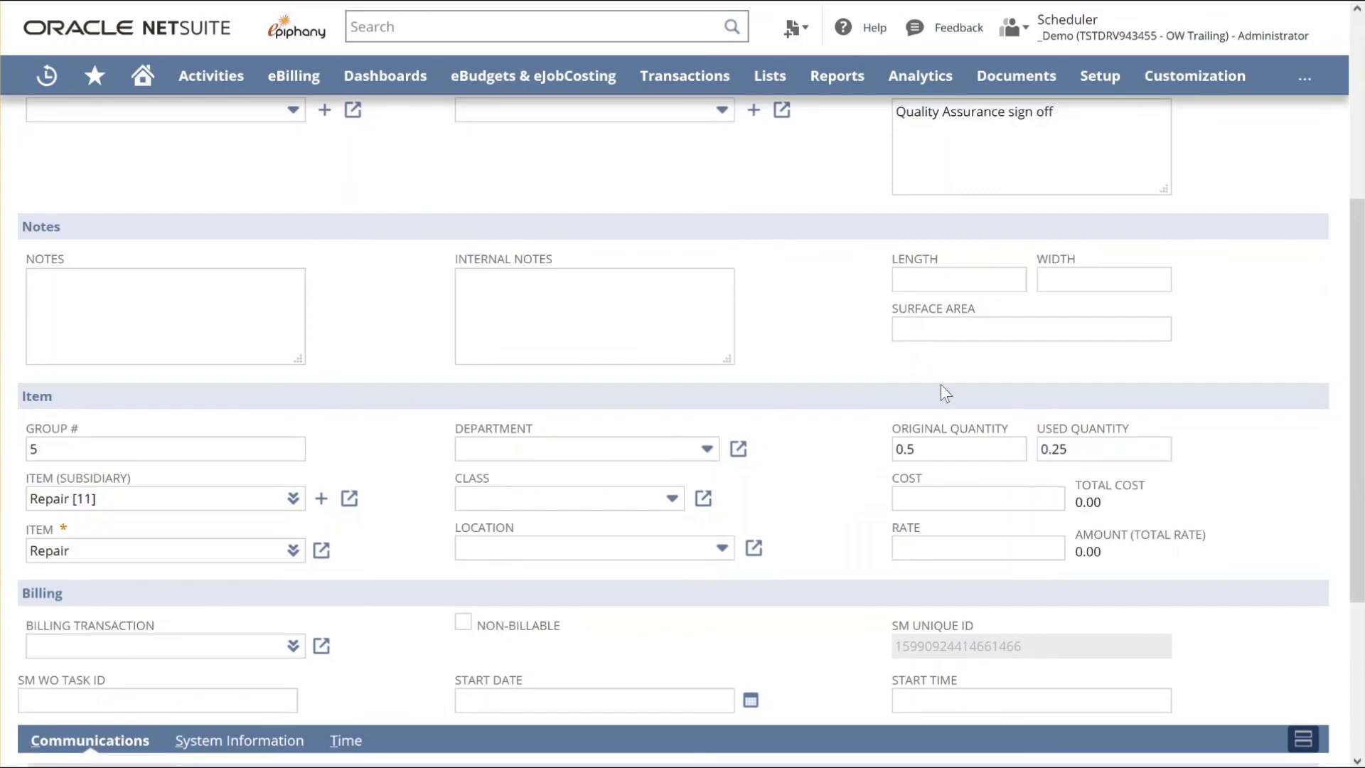
{"action": "scroll", "coordinate": [941, 384], "scroll_direction": "up", "scroll_amount": 5}
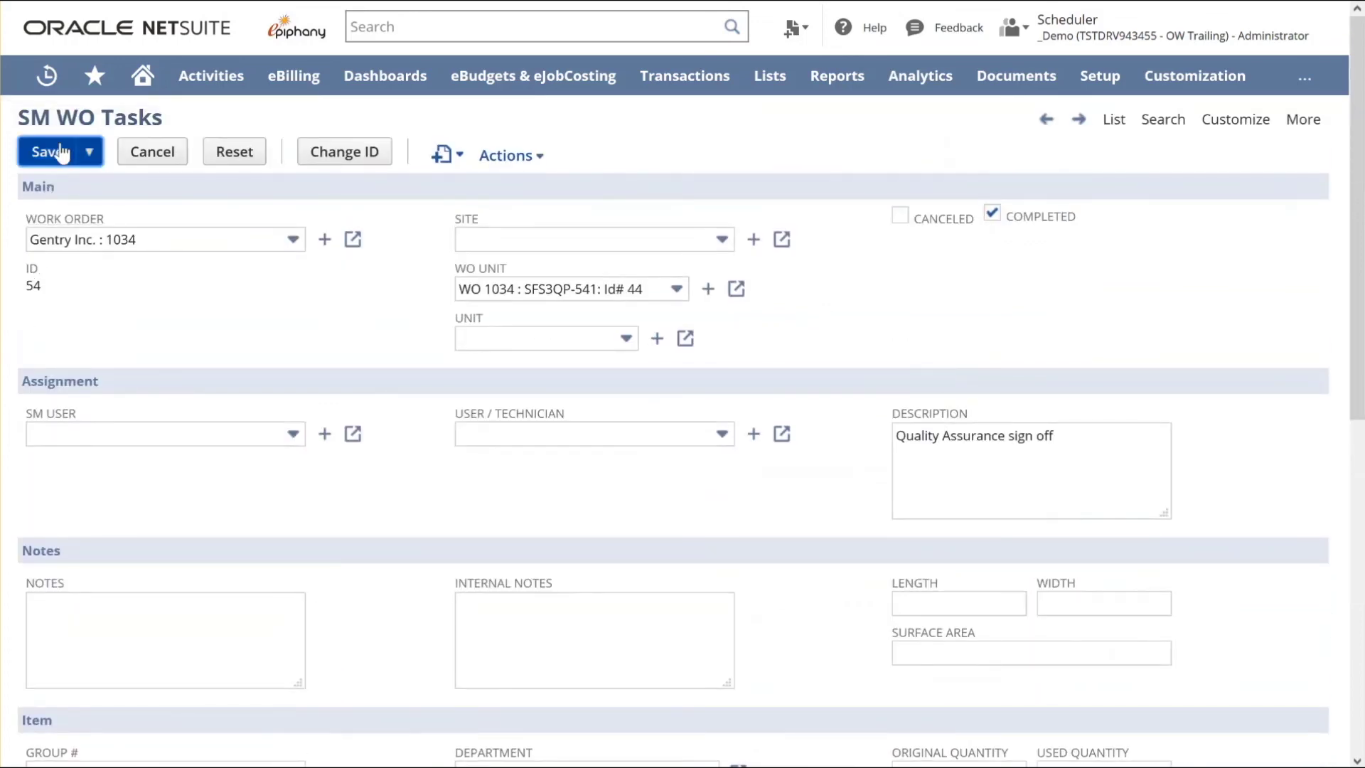
{"action": "left_click", "coordinate": [61, 151]}
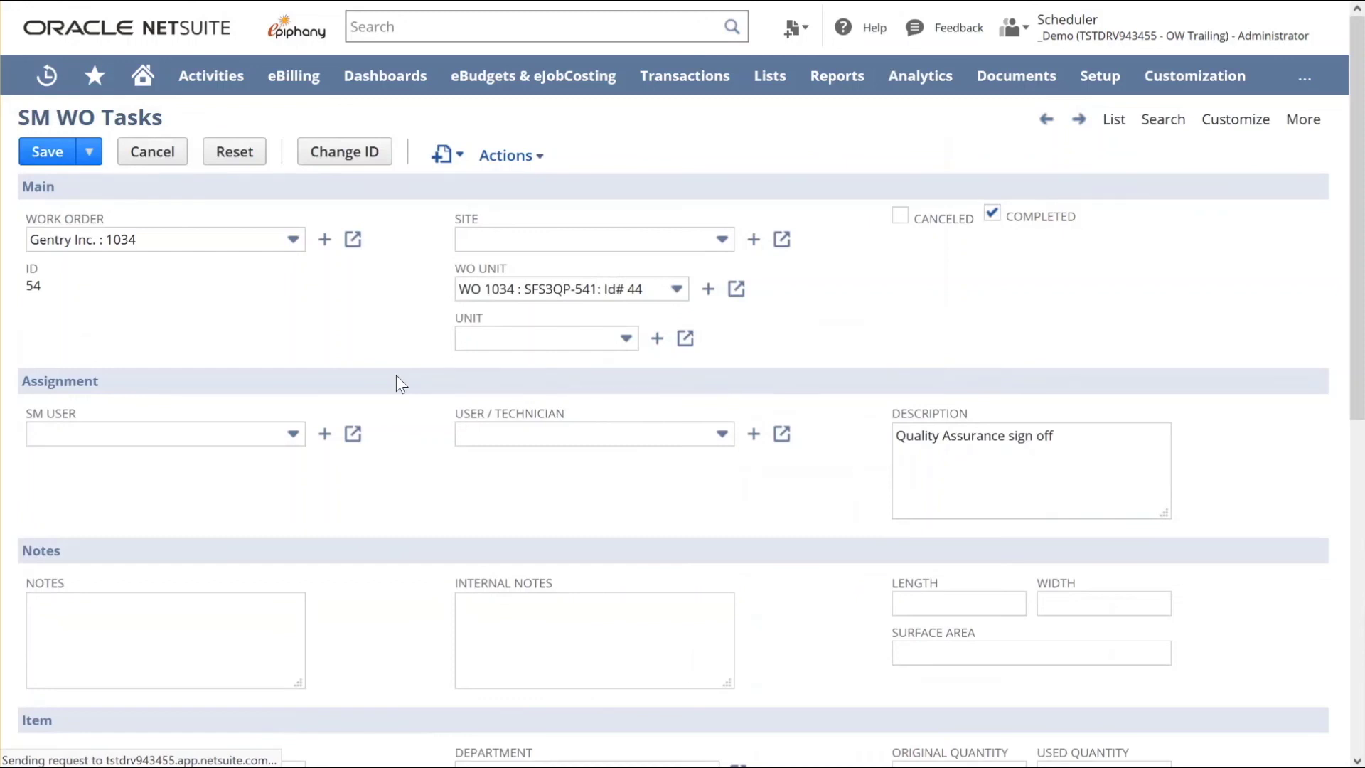